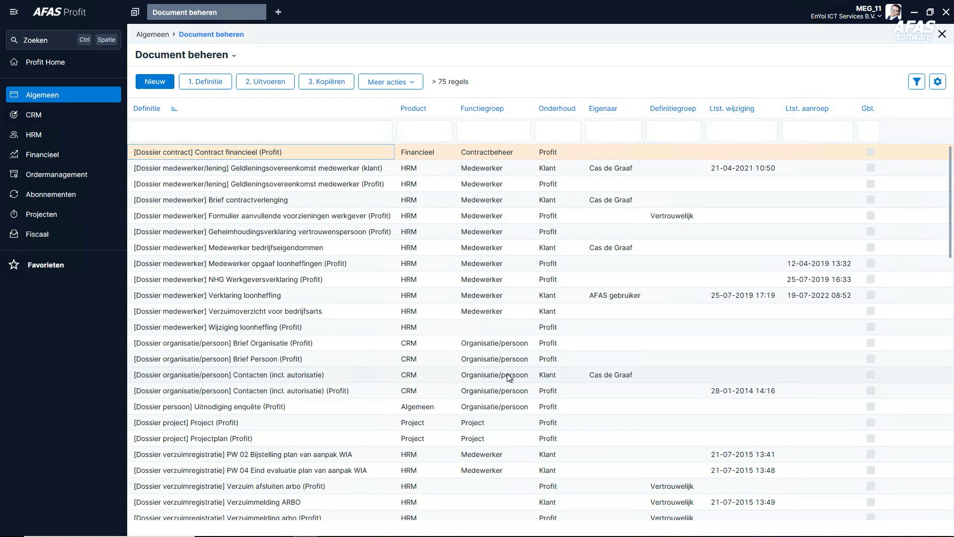
Step: Filter the document definitions on "leeg sjab" and start a copy of the blank employee dossier template
click(261, 130)
text(leeg sjab)
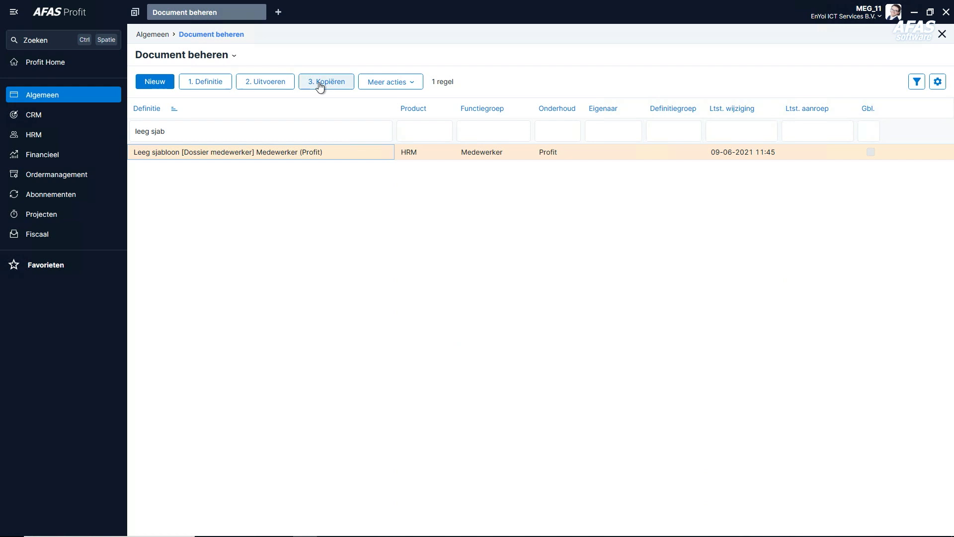
click(320, 83)
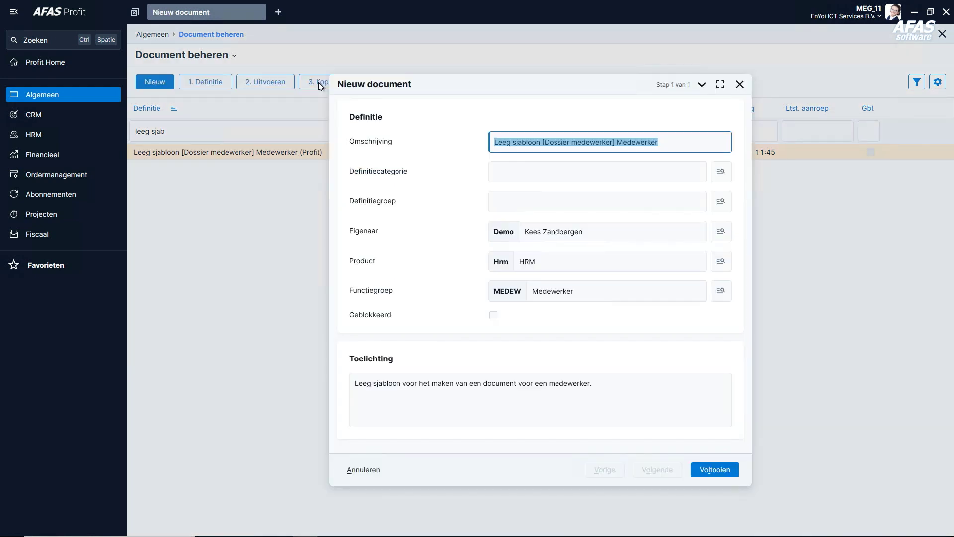
Step: Set the new document's description to "[Dossier medewerker] Salarisverhoging"
click(542, 143)
drag(541, 142, 462, 145)
key(BackSpace)
key(End)
key(ctrl+BackSpace)
text(Salarisverhoging)
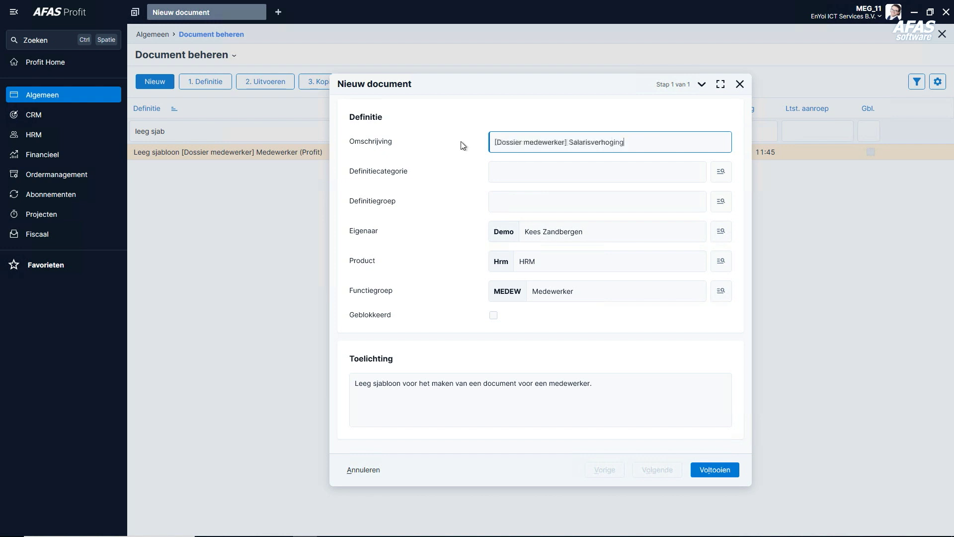
Step: Replace the explanation with "Salarisverhoging vanaf volgende maand" and finish creating the document
drag(617, 384, 323, 387)
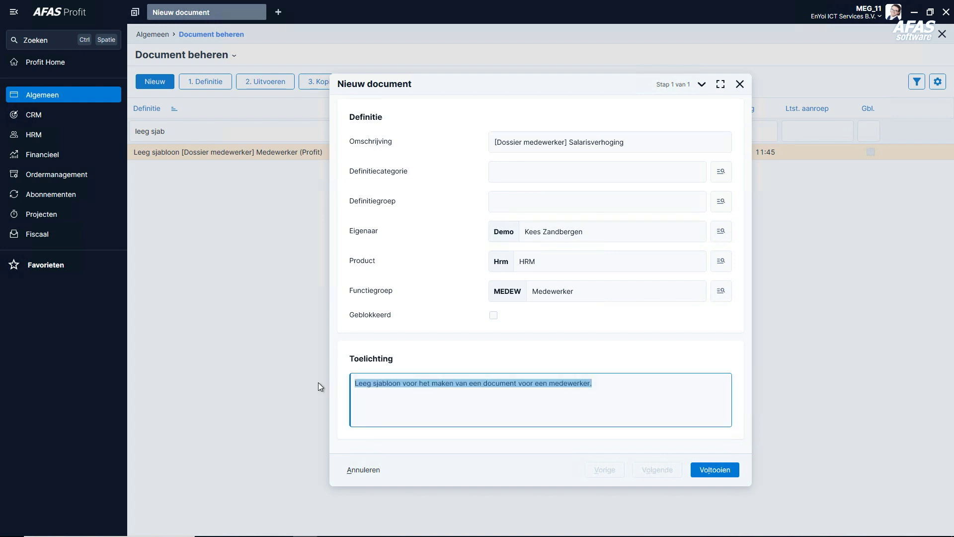
text(Salarisverhoging vanaf volgende maand)
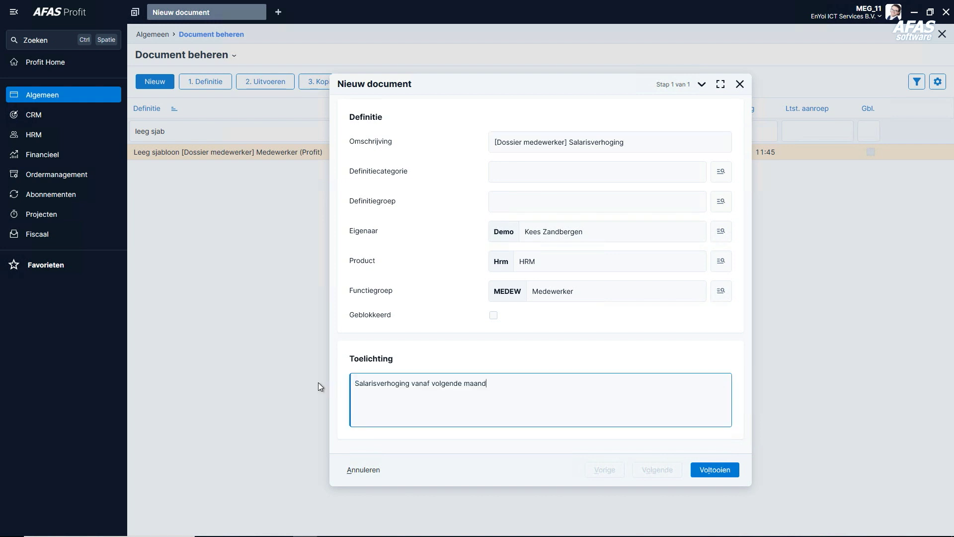
click(703, 465)
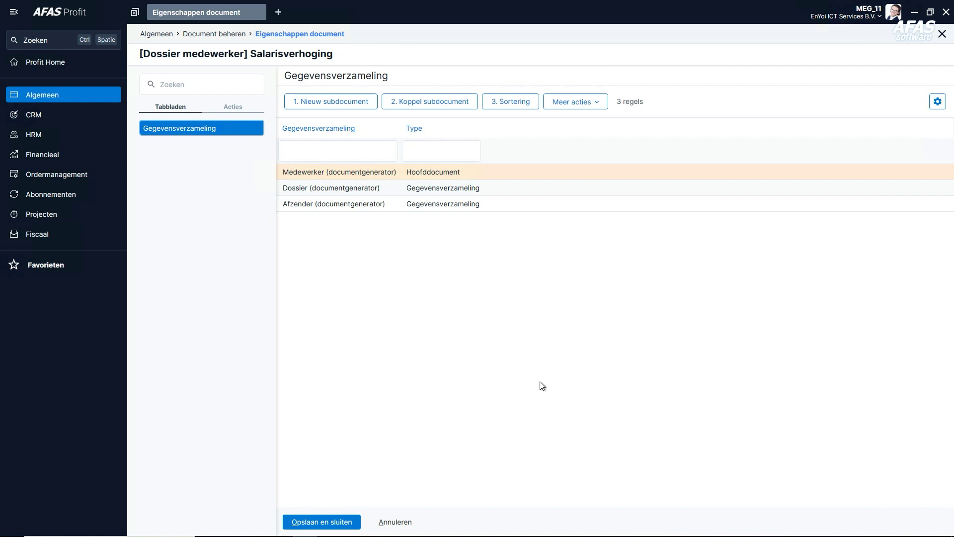
Step: Open the HRM employee list and start a new dossier item of type Uitgaande post for the first employee
click(39, 140)
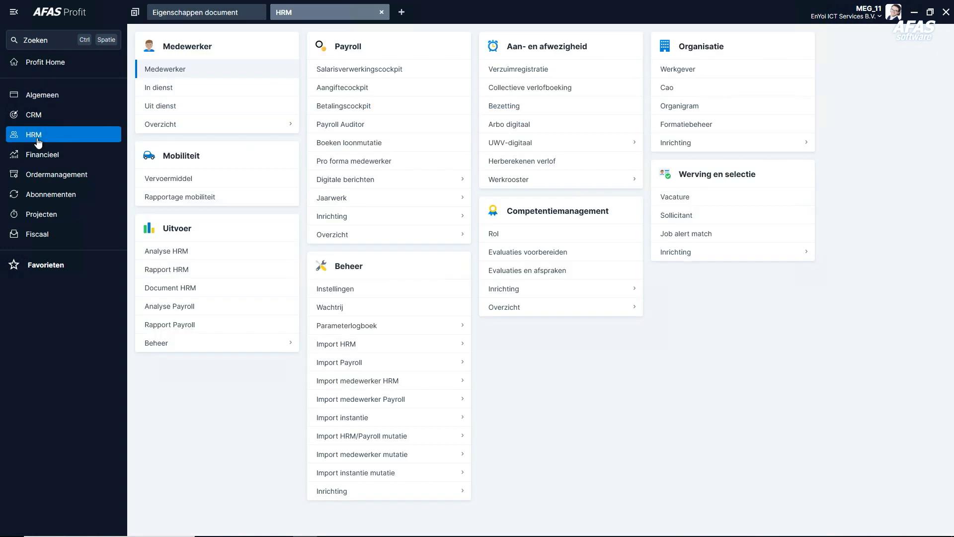
click(203, 74)
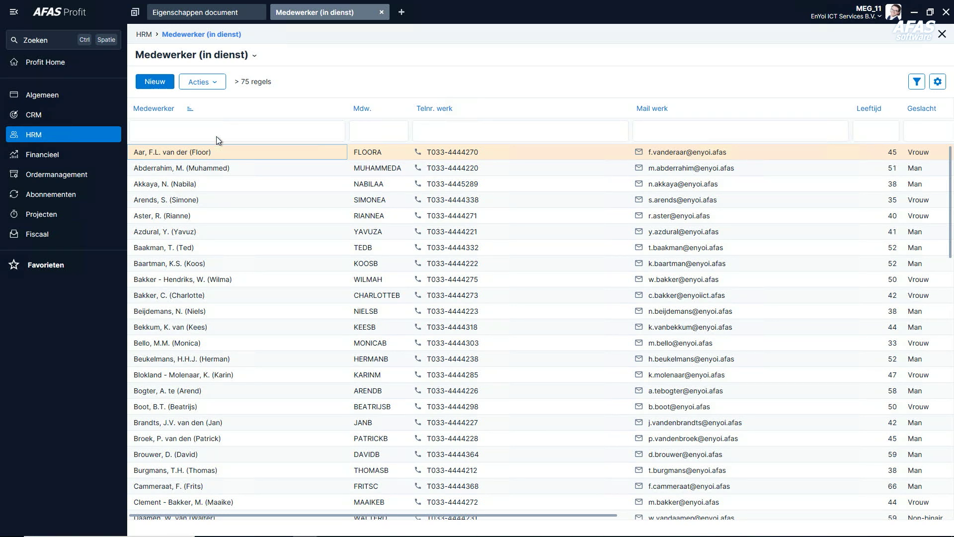
click(215, 79)
click(217, 120)
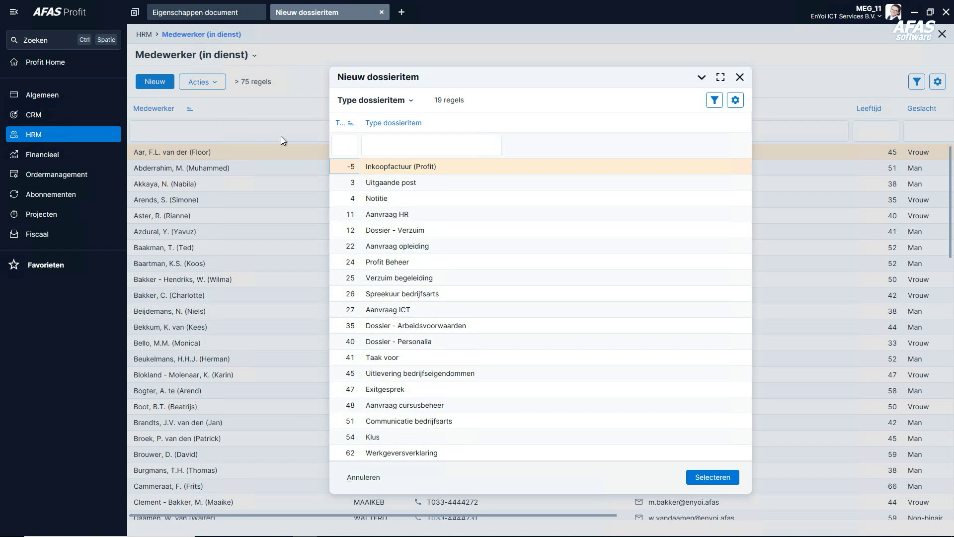
click(396, 183)
click(725, 476)
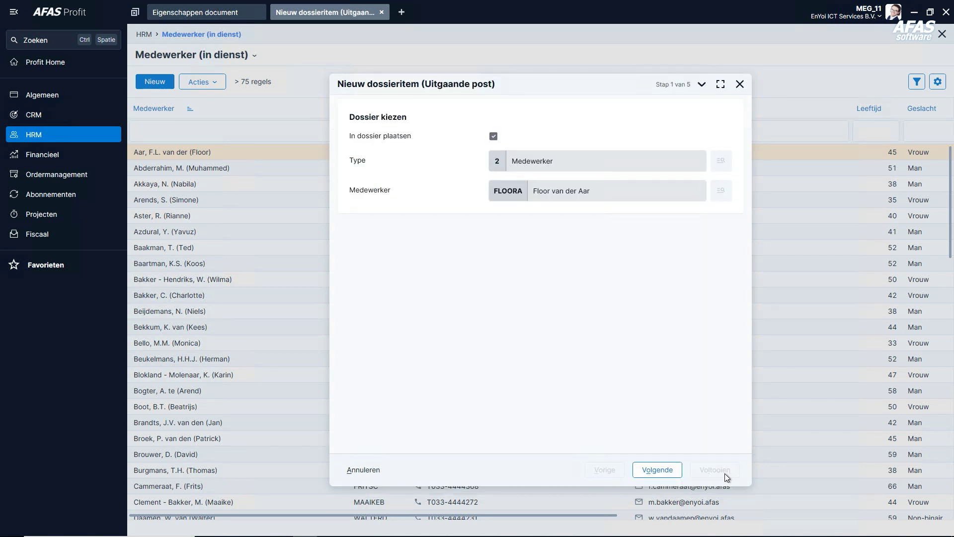
Step: Enter "Test" as the dossier item's subject and advance to its document options
click(664, 469)
click(666, 469)
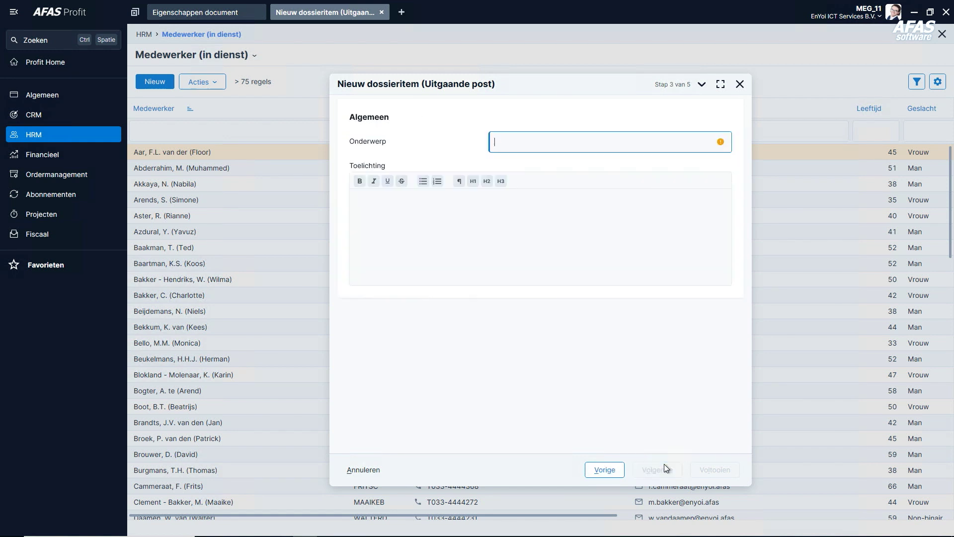
text(Test)
click(664, 465)
text(e)
key(Tab)
click(665, 469)
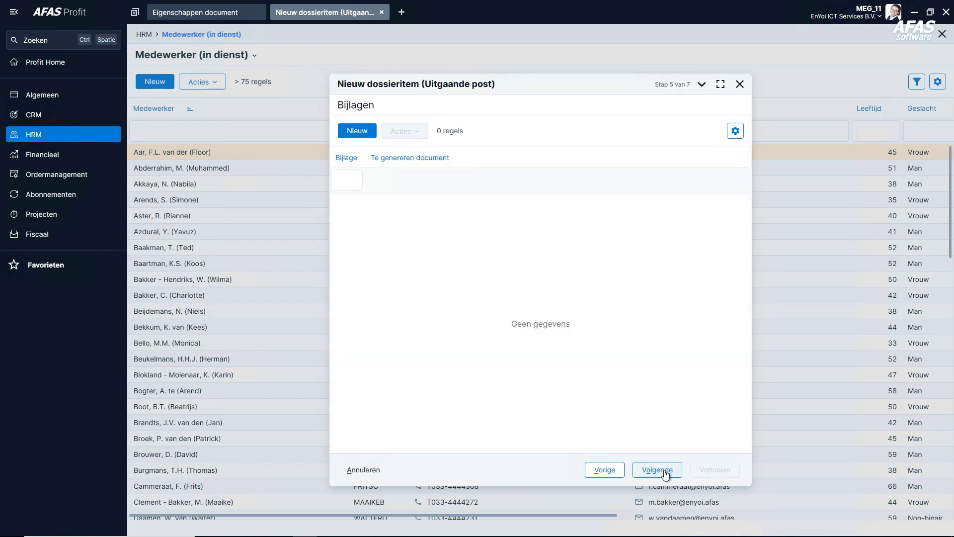
click(666, 470)
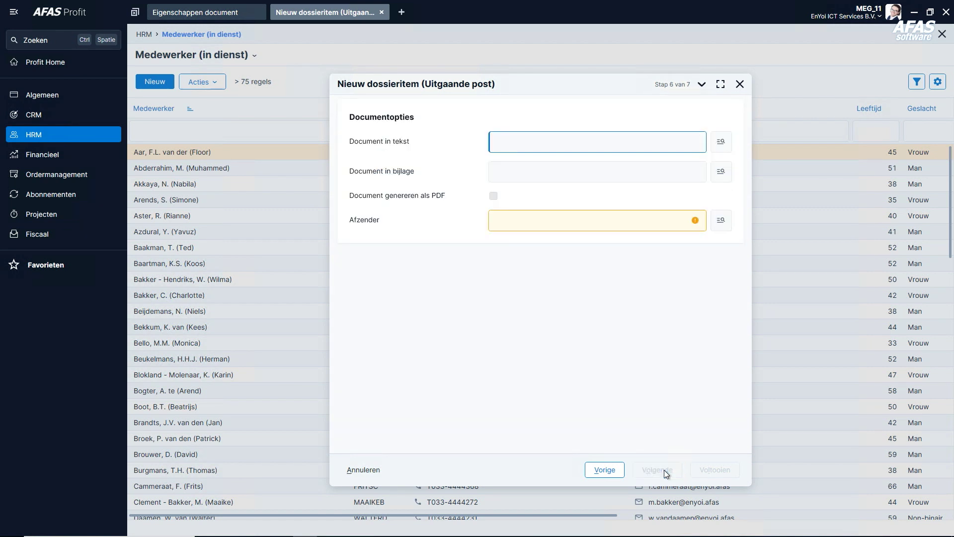
Step: Locate the Salarisverhoging document among the attachment documents, then cancel the dossier item and close the employee list
click(719, 175)
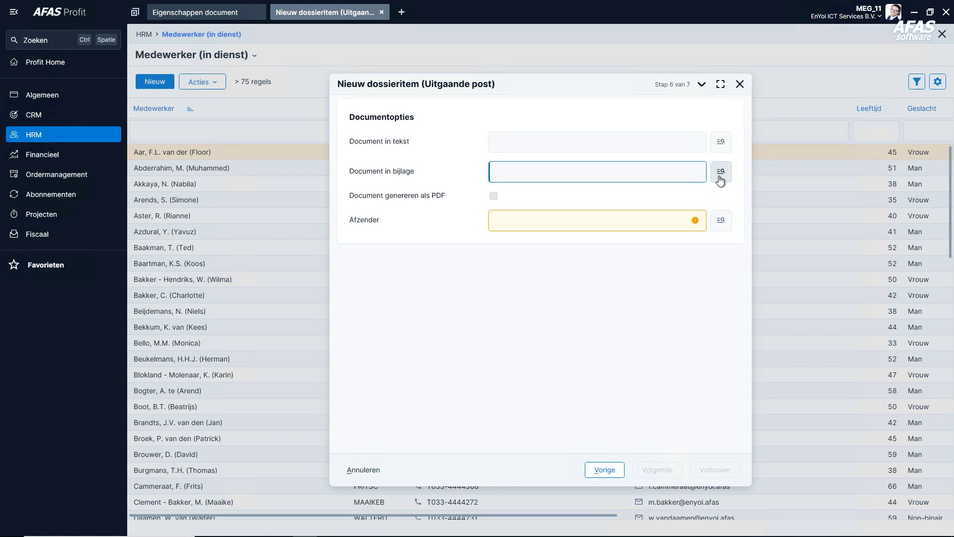
click(719, 175)
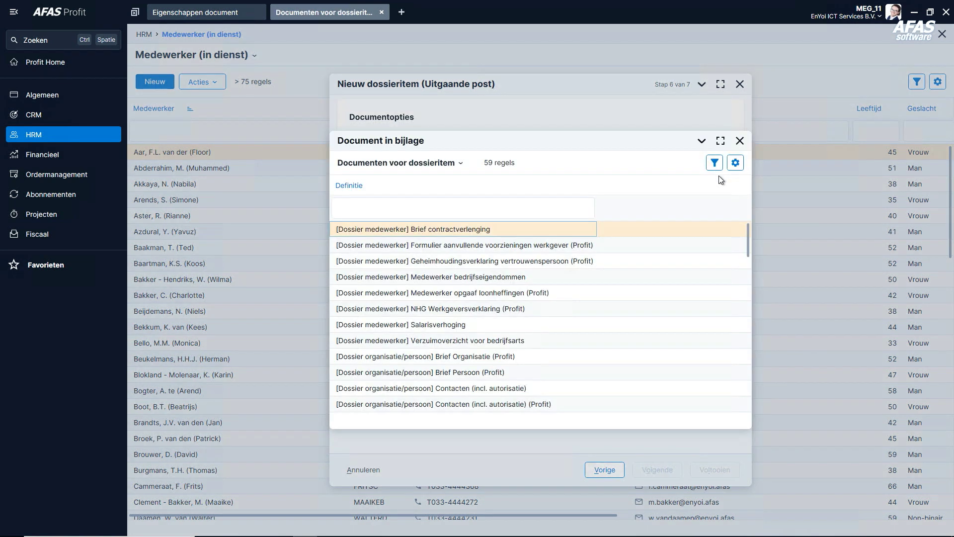
click(532, 324)
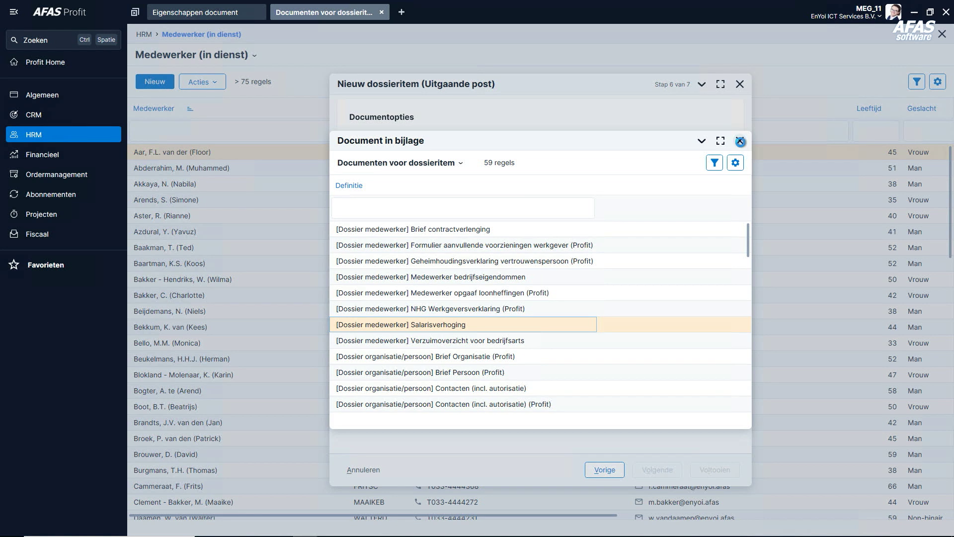
click(739, 142)
click(366, 470)
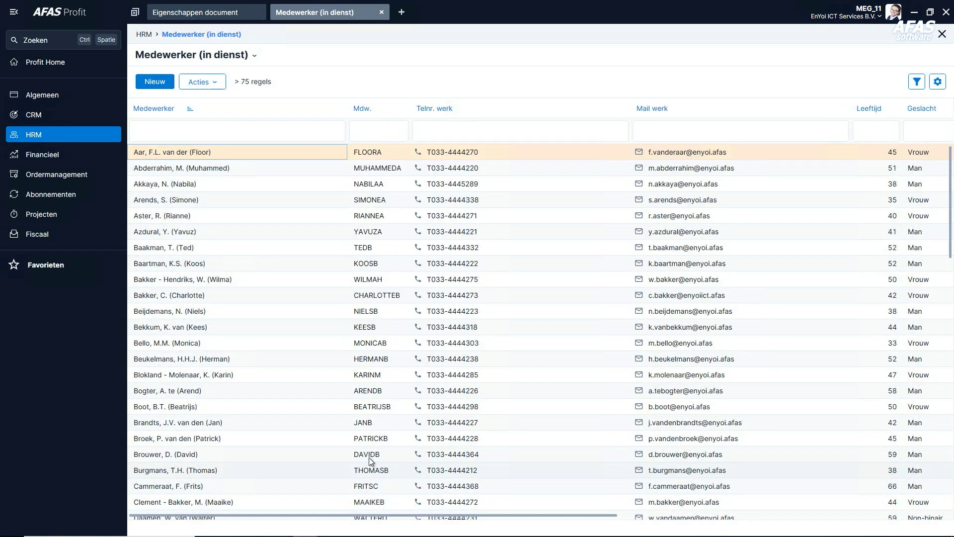
click(382, 12)
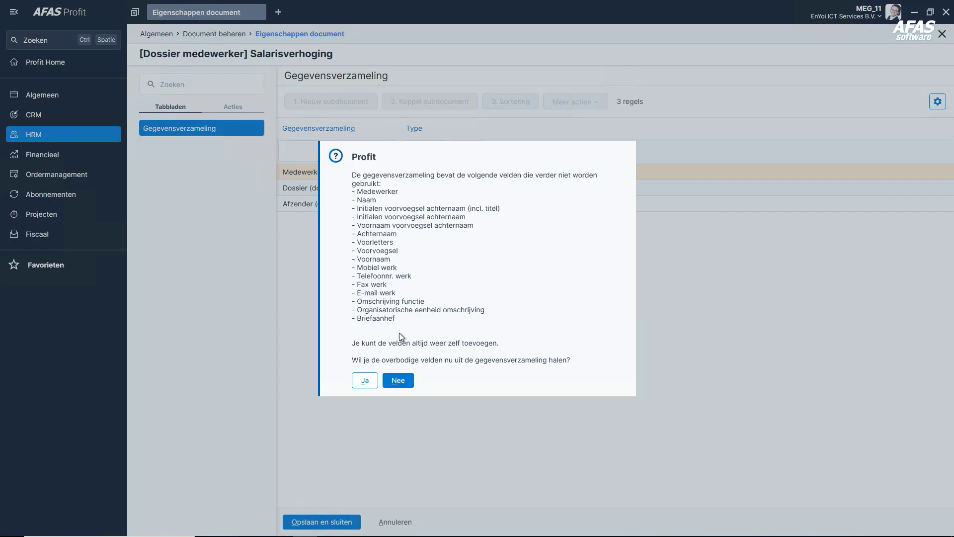
Step: Keep the unused fields in the Medewerker (documentgenerator) data collection and expand the available fields down to Medewerker > Medewerker > Persoon > Contactpersoon
click(398, 381)
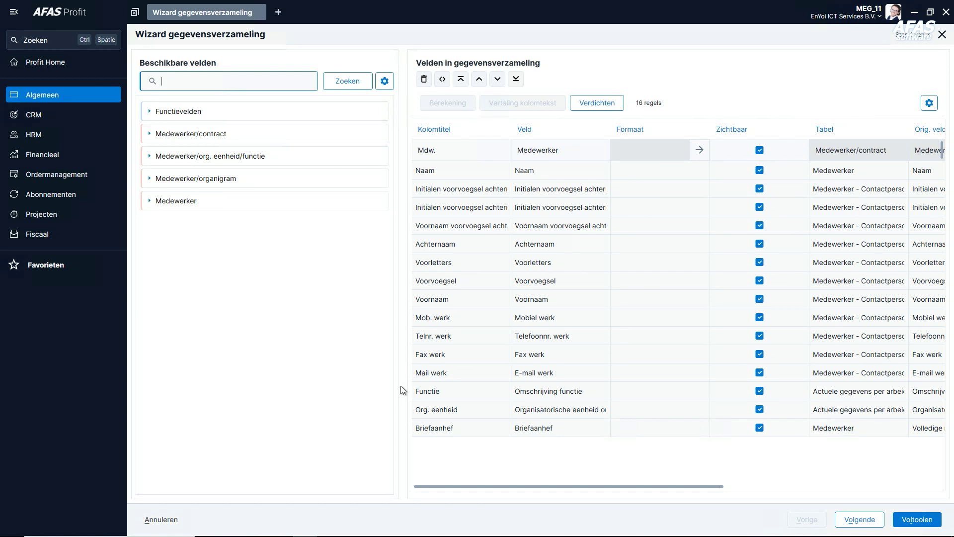
click(149, 202)
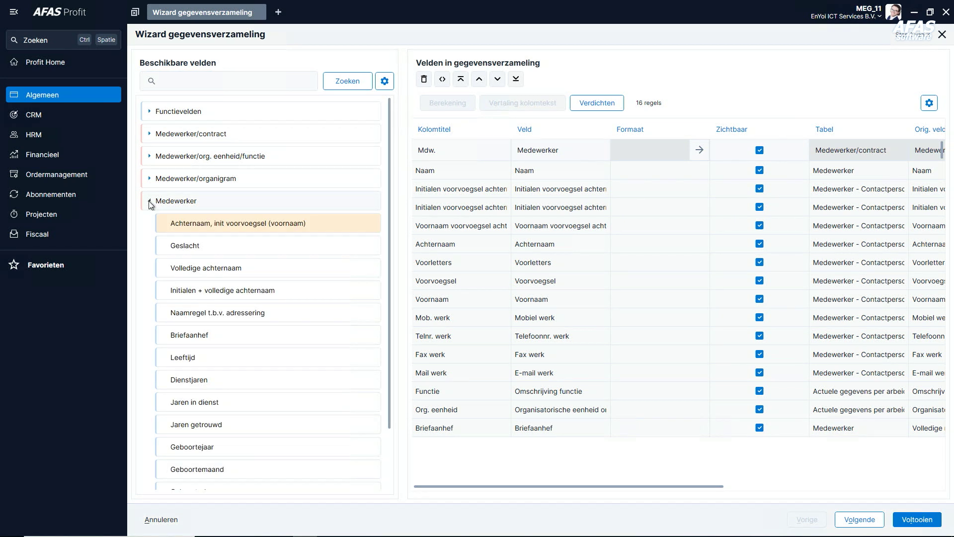
scroll(158, 274, down, 3)
click(165, 470)
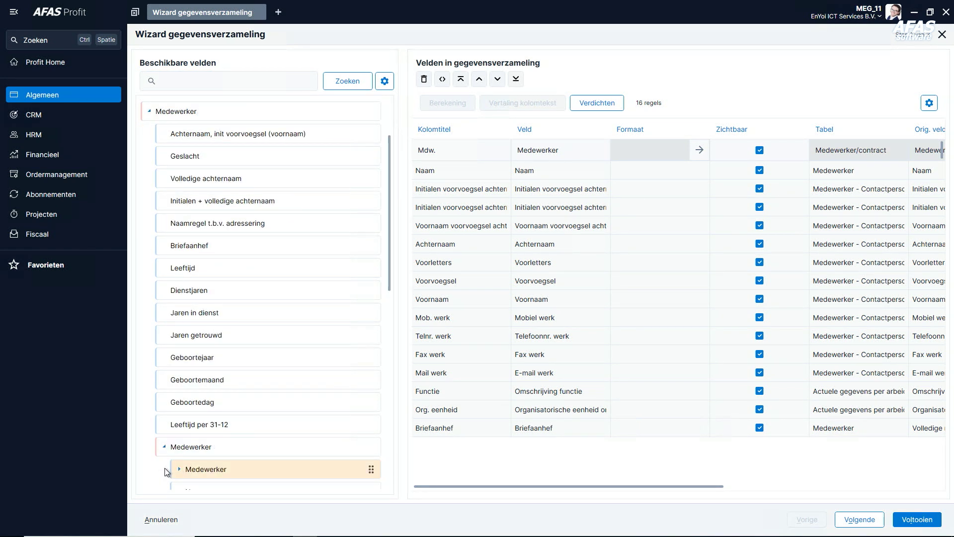
scroll(167, 472, down, 5)
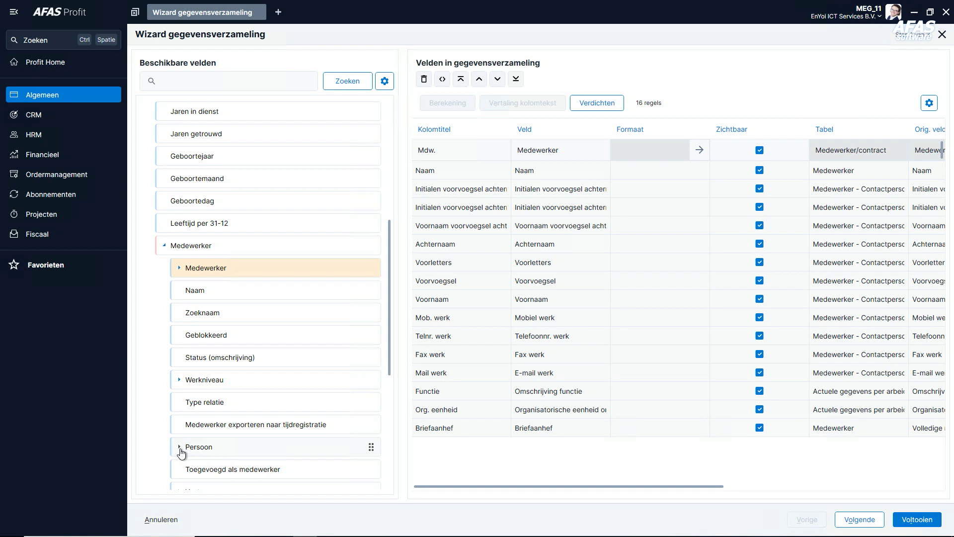
click(180, 449)
scroll(180, 448, down, 3)
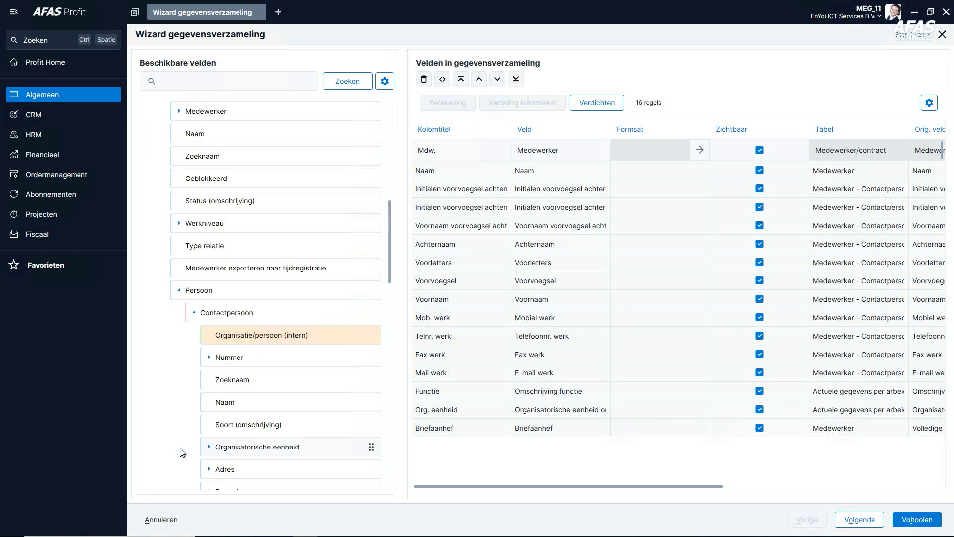
scroll(180, 448, down, 3)
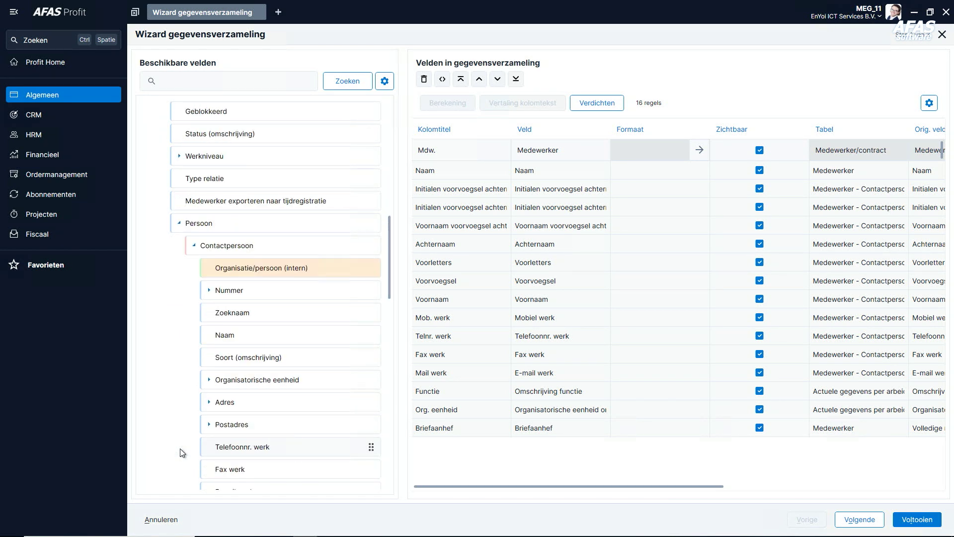
Step: Add the Adresvoorbeeld field from Postadres > Adressering to the end of the data collection and complete the wizard
click(213, 362)
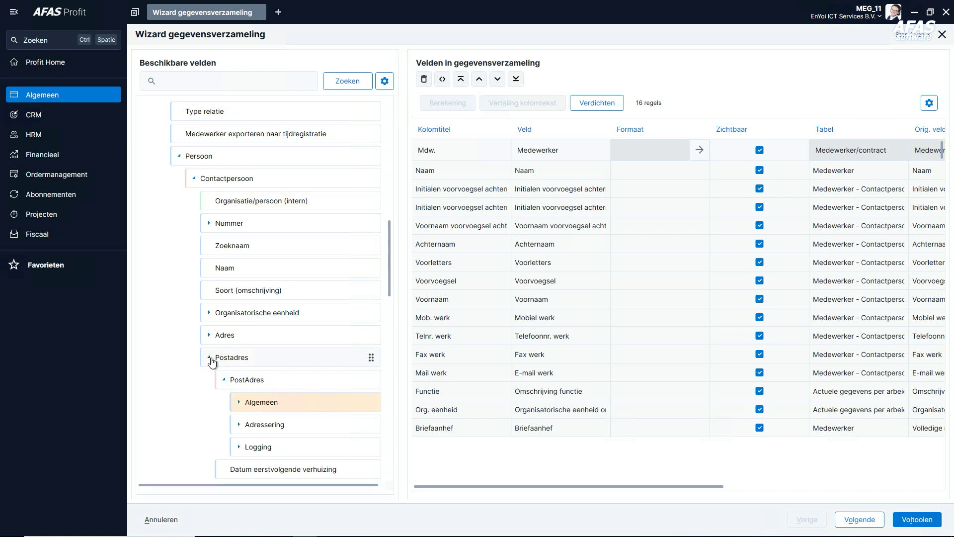
click(238, 425)
scroll(238, 420, down, 4)
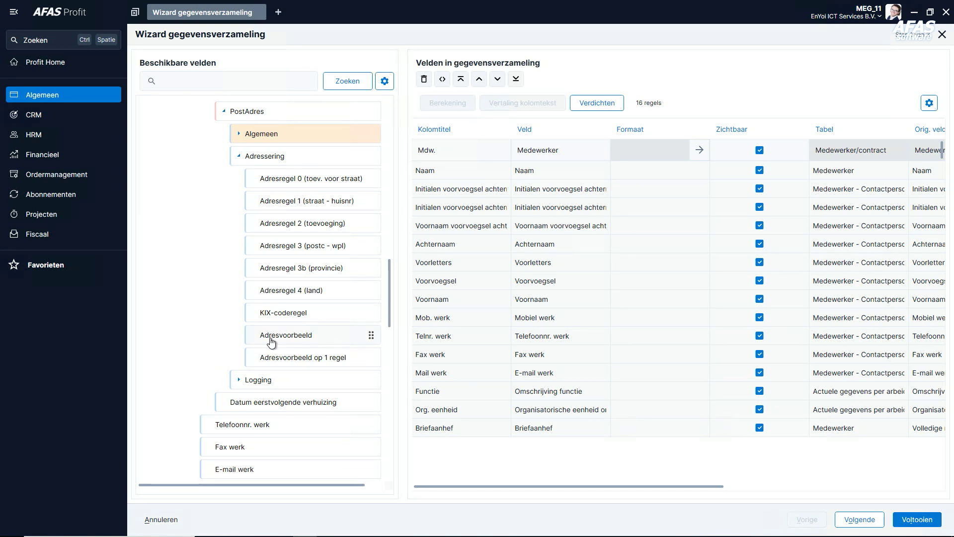
drag(271, 342, 467, 445)
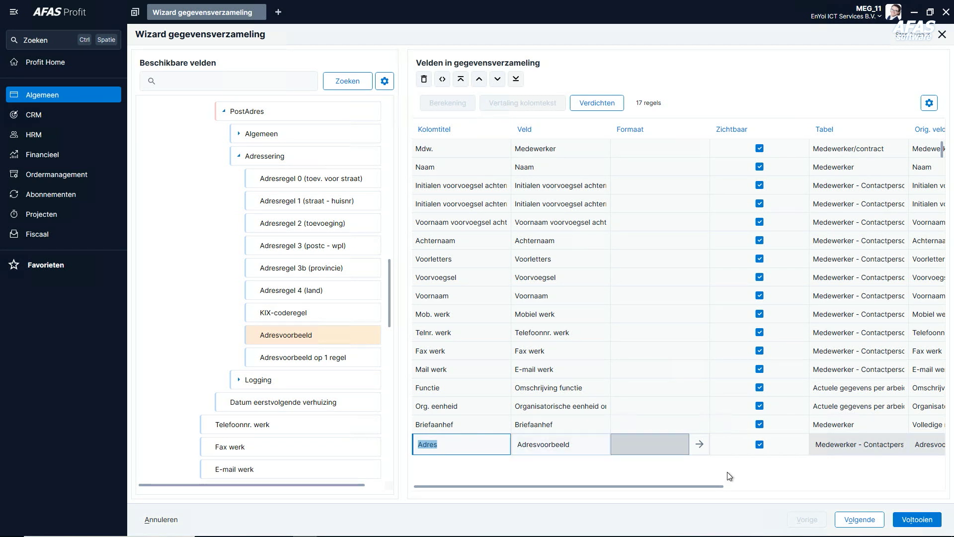
click(922, 528)
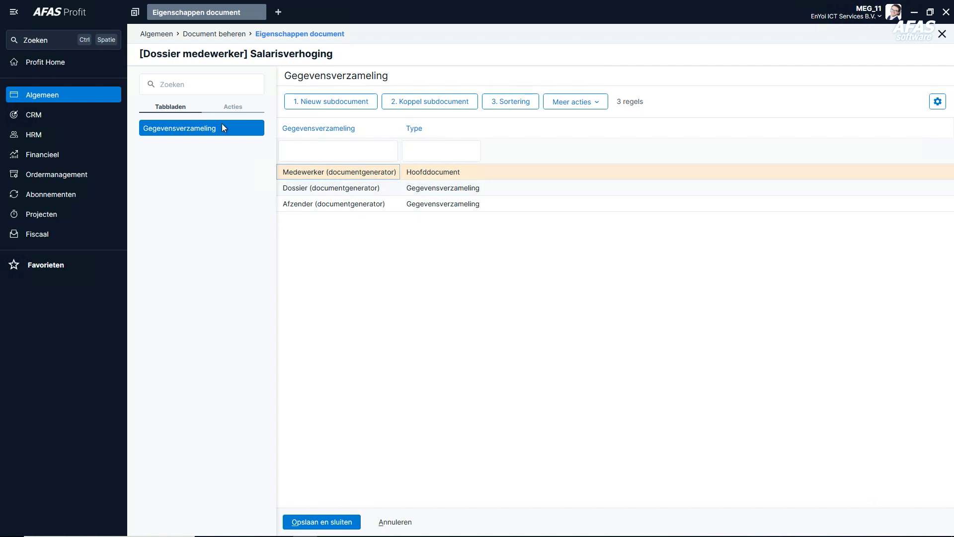
Step: Generate the document's design file and save it from Mijn bestanden to Documents as "Ontwerp [Dossier medewerker] Salarisverhoging" in docx format
click(227, 108)
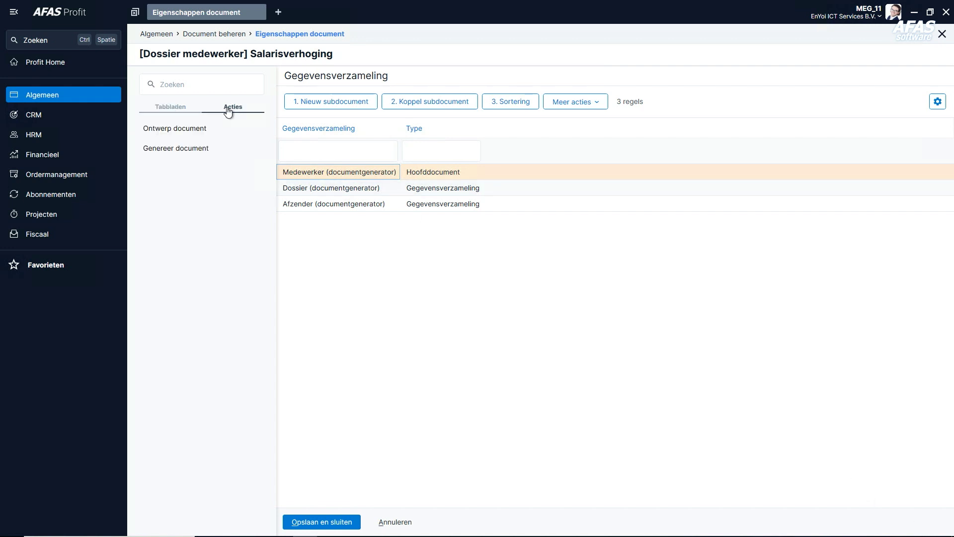
click(197, 128)
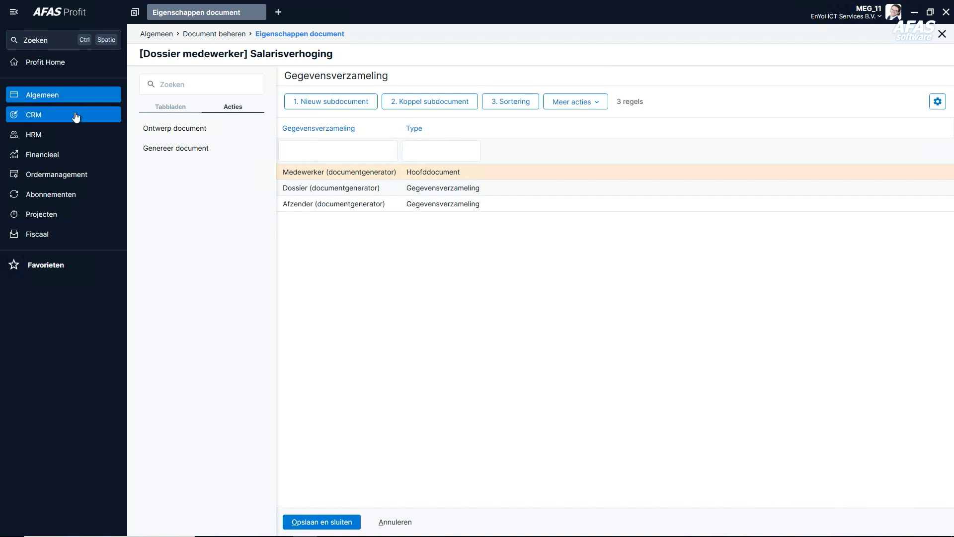
click(65, 99)
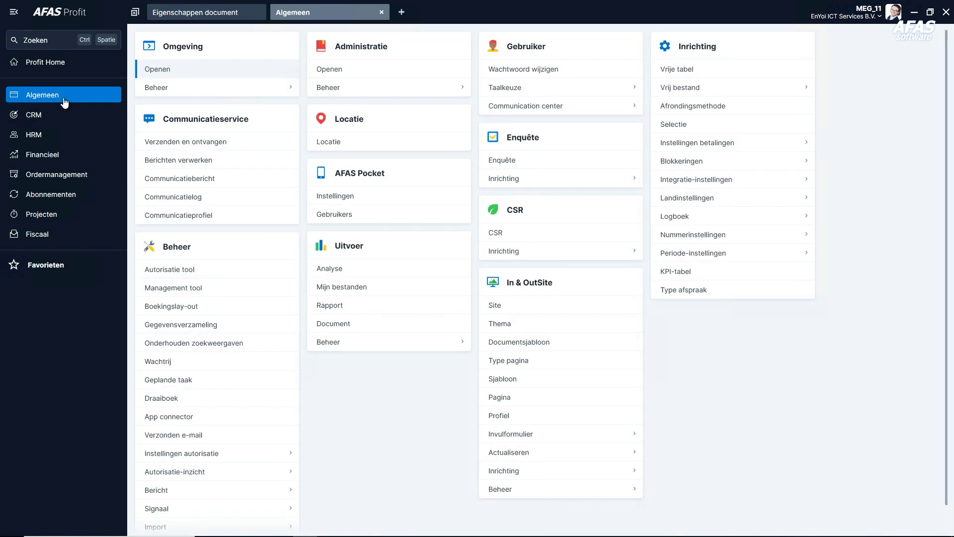
click(353, 292)
double_click(297, 152)
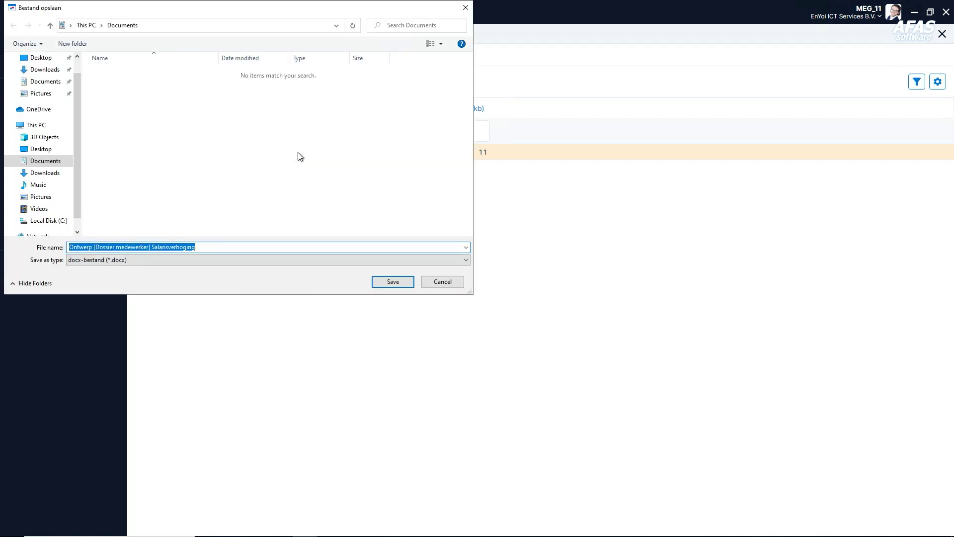
click(393, 284)
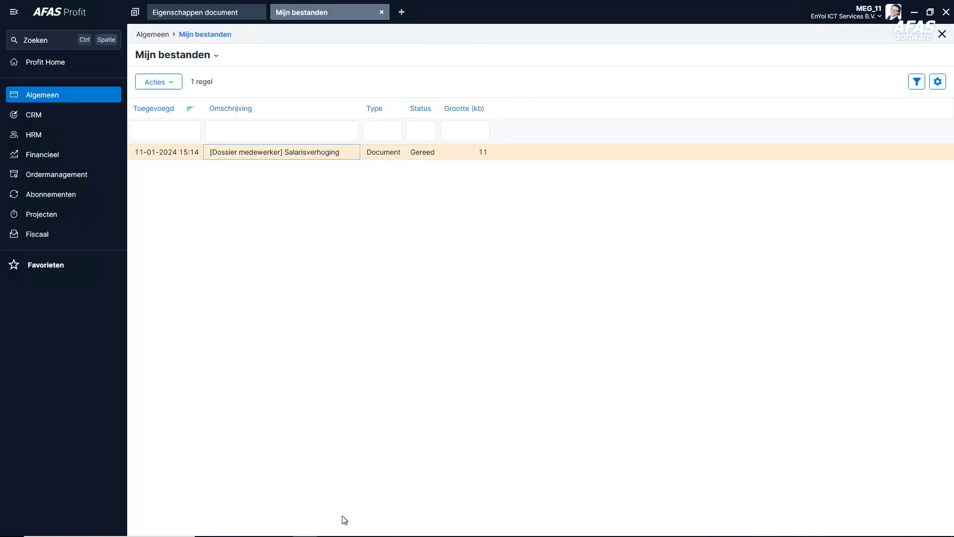
Step: Switch to File Explorer and open the saved Salarisverhoging design file from the Documents folder in Word
key(super+e)
click(546, 197)
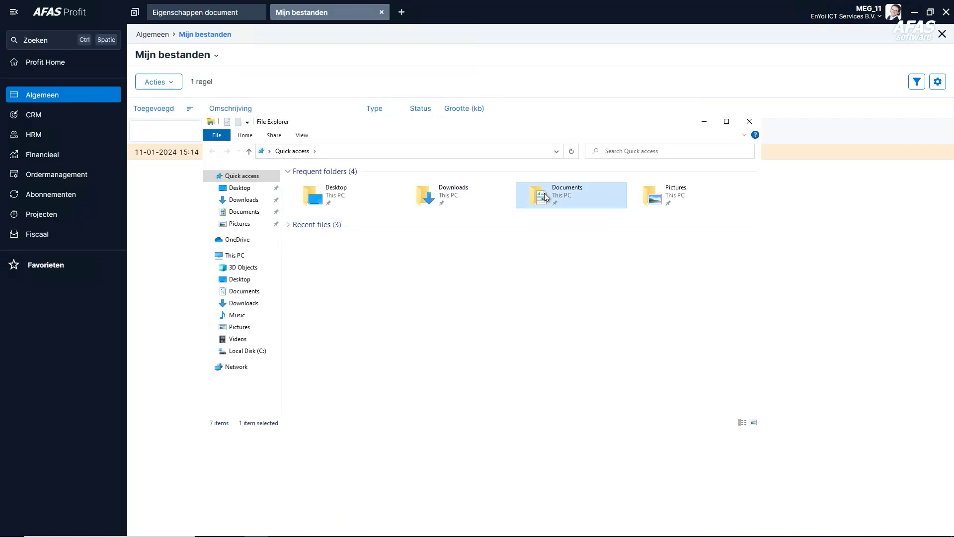
double_click(546, 197)
double_click(381, 184)
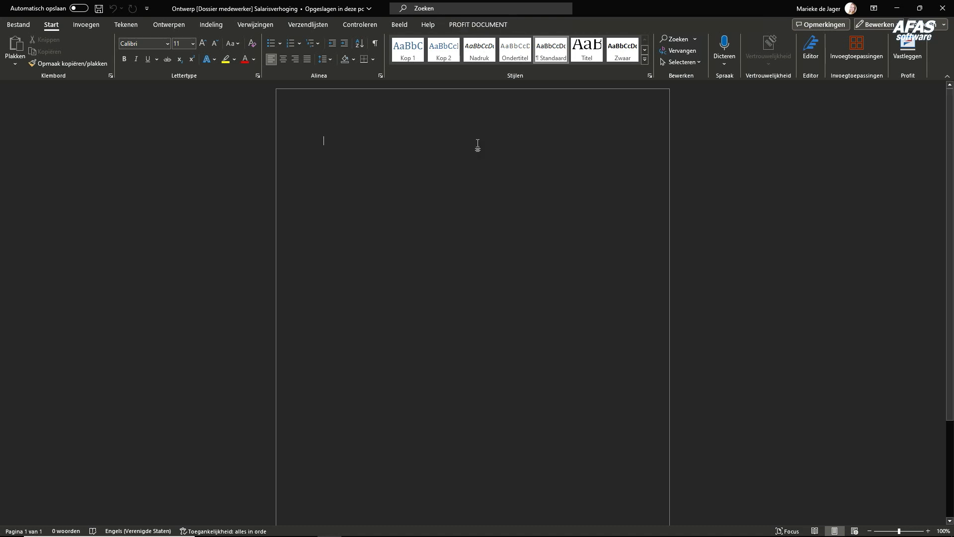
Step: Start the letter with "LEUSDEN, " followed by the date 25 januari 2024 in the Dutch long notation without a weekday
text(L)
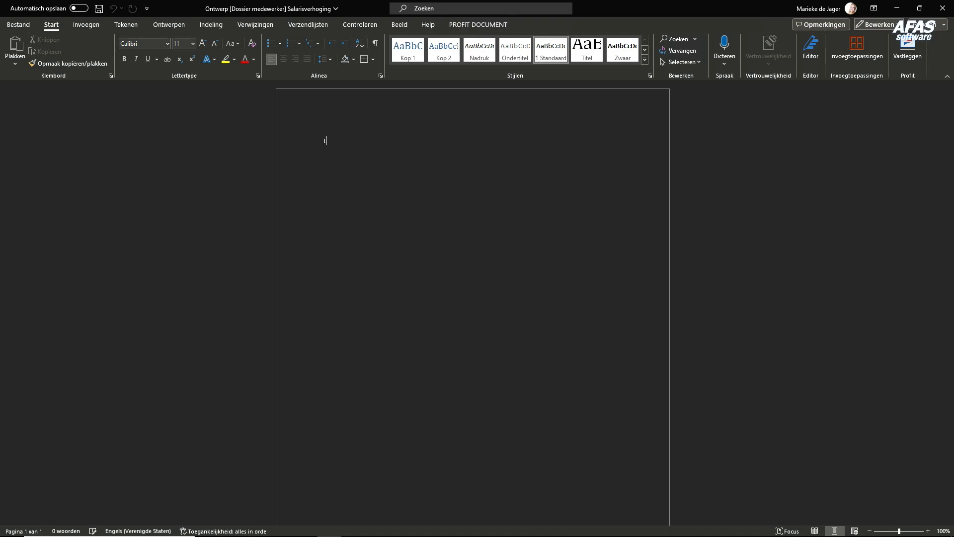
text(EUSDEN,)
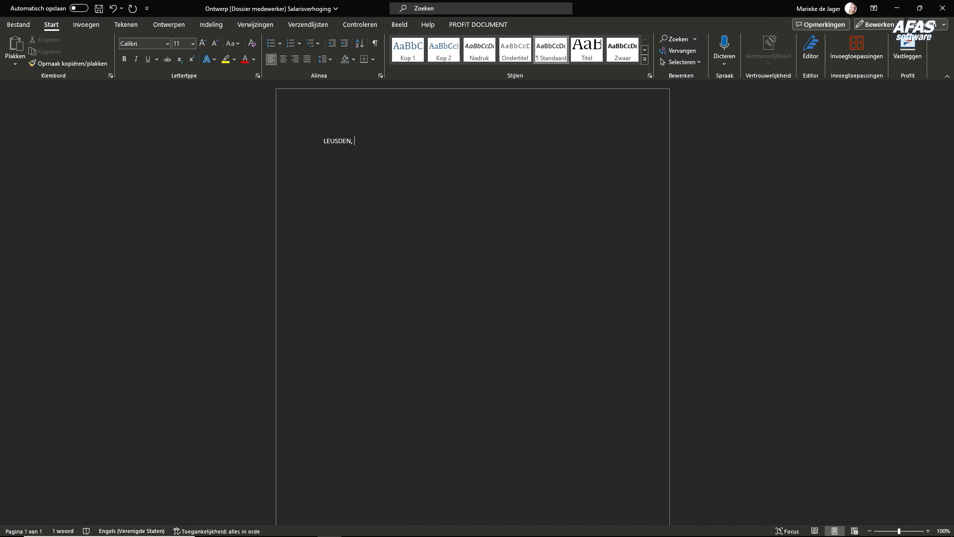
click(93, 28)
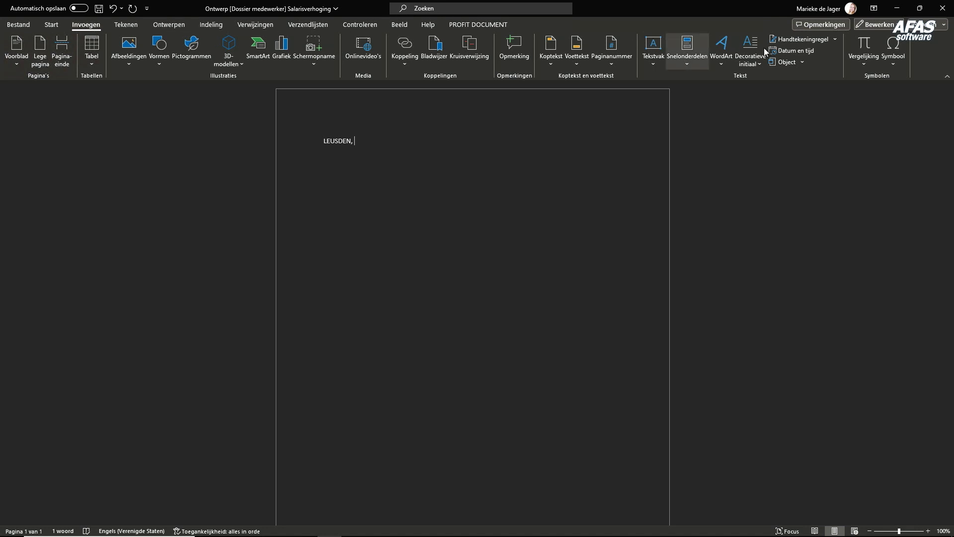
click(807, 52)
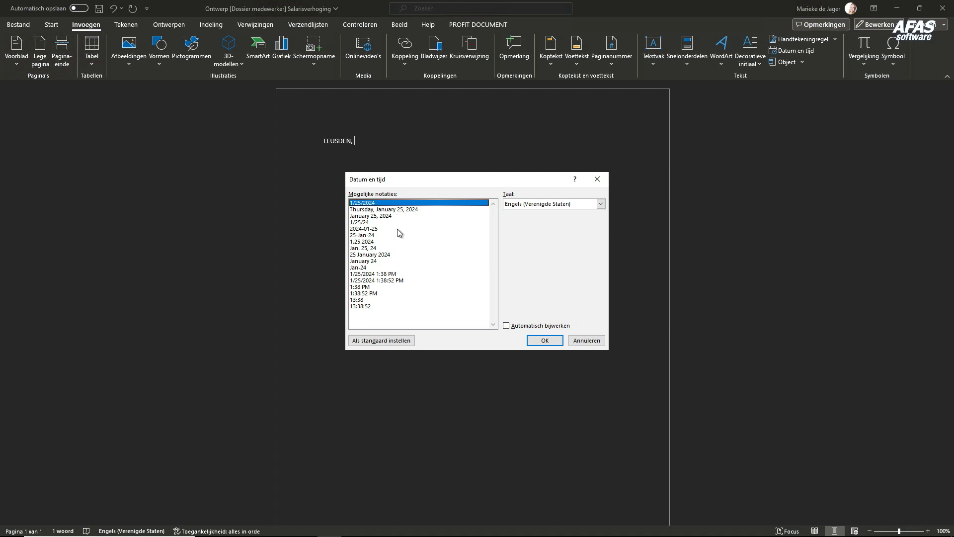
click(527, 206)
click(530, 221)
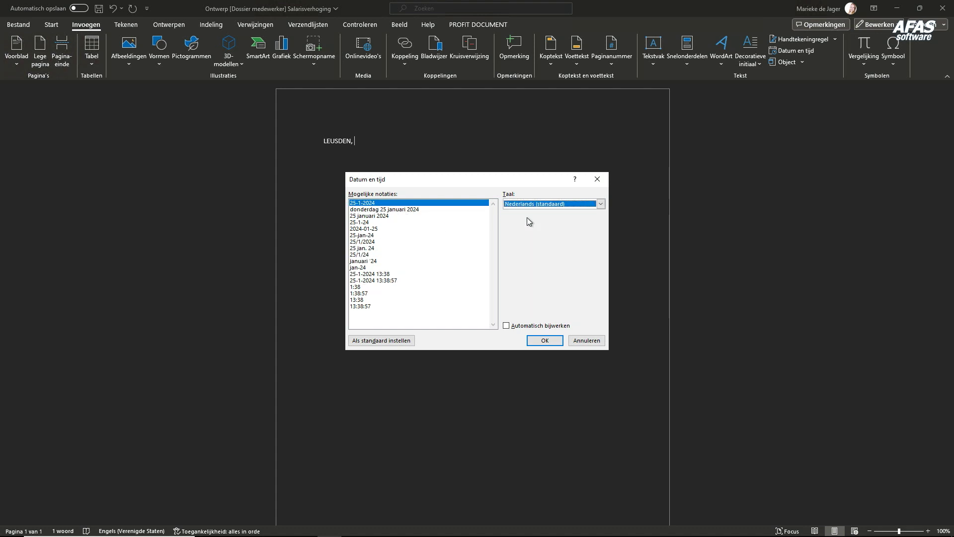
double_click(389, 215)
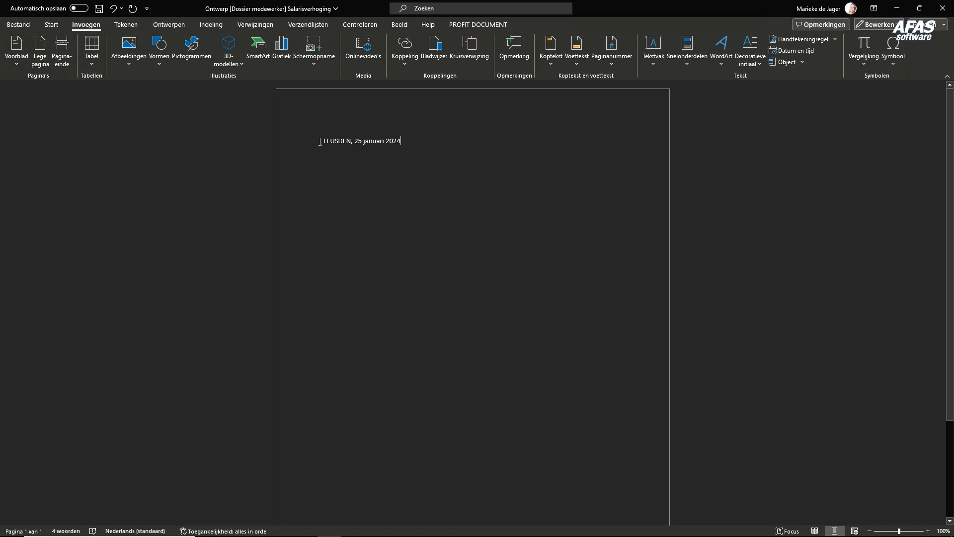
Step: Right-align the place and date line and start a left-aligned paragraph beneath it
drag(320, 142, 428, 136)
click(51, 24)
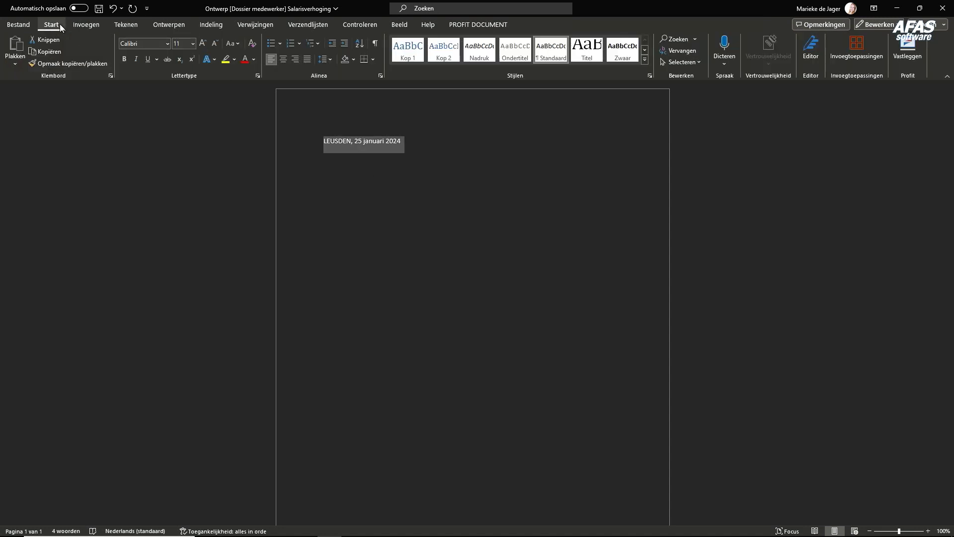
click(296, 59)
click(636, 144)
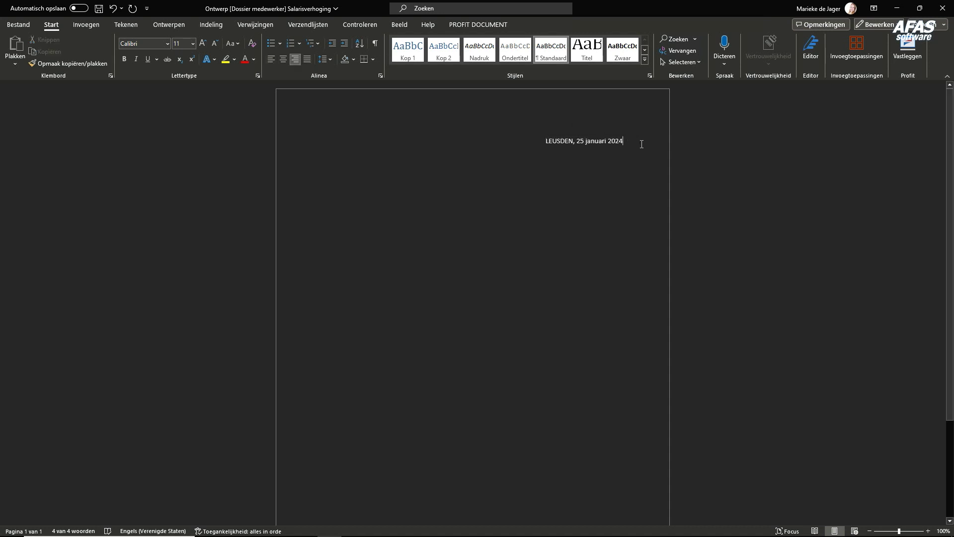
key(Return)
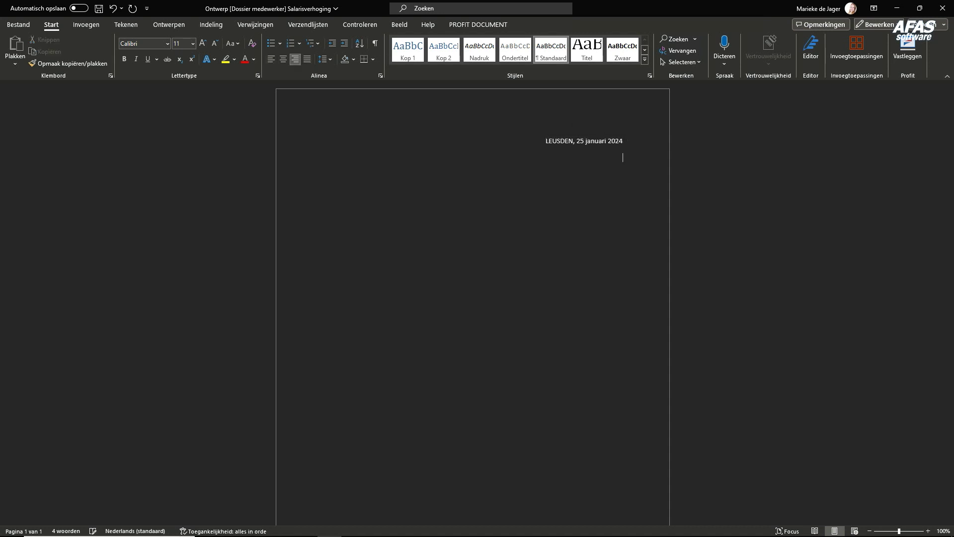
click(271, 59)
Step: Insert the Medewerker (documentgenerator) fields Initialen voorvoegsel achternaam and Adresvoorbeeld (Adres) on separate lines below the date
click(460, 28)
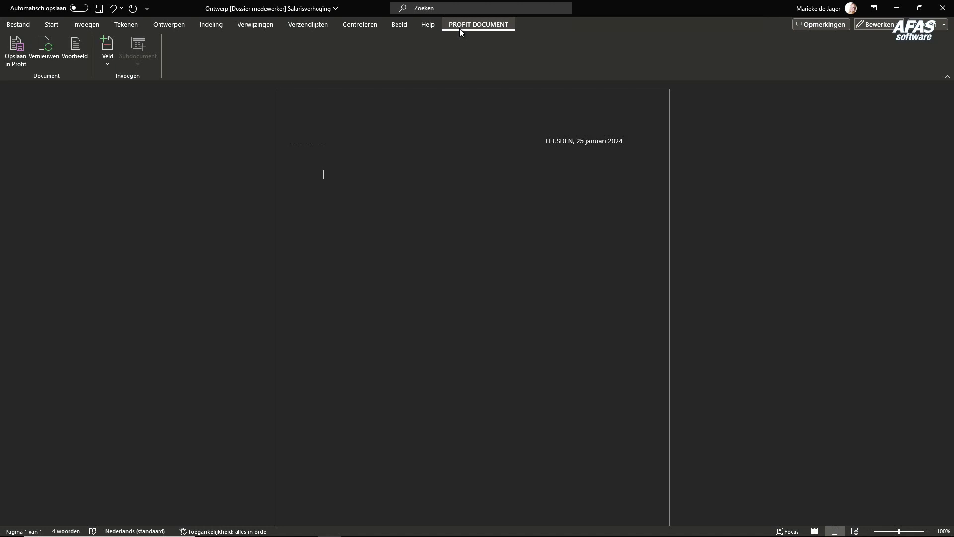
click(109, 65)
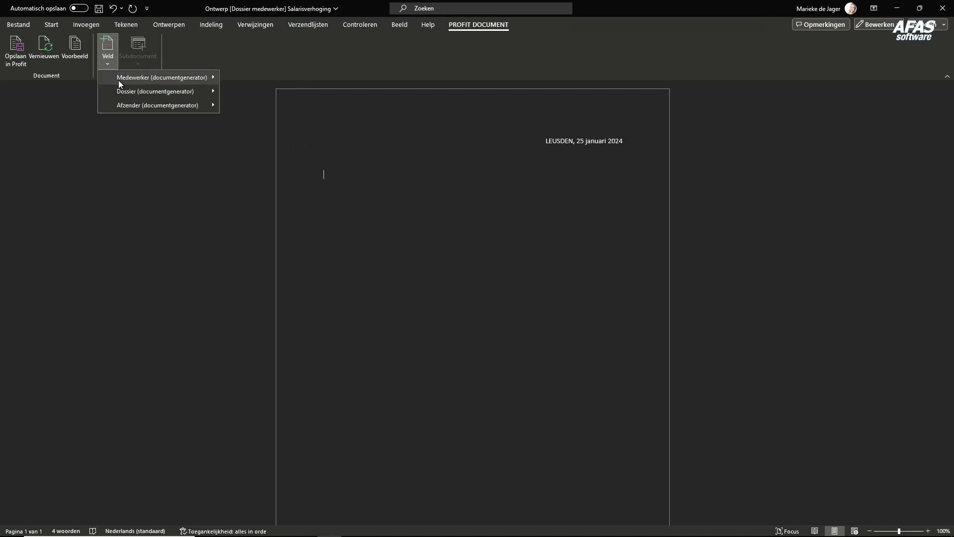
mouse_move(119, 80)
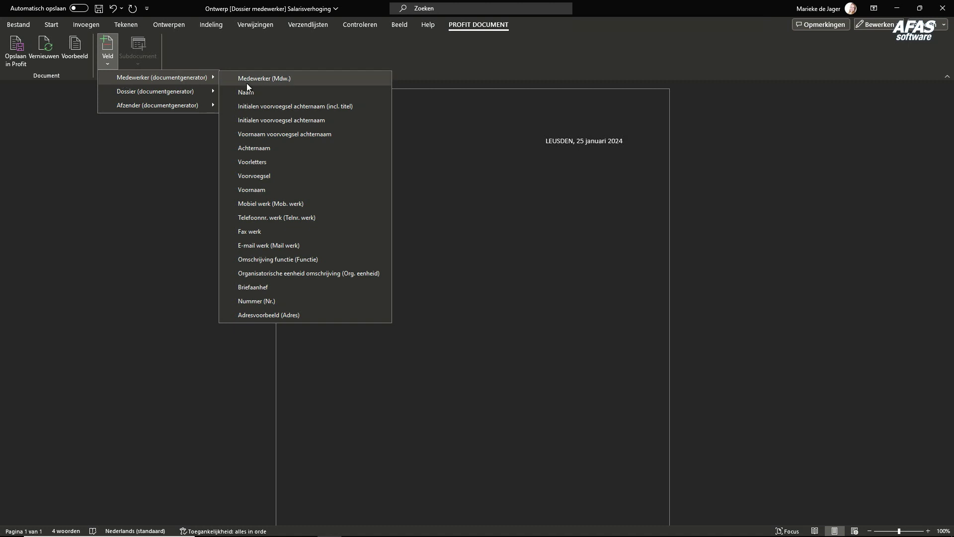
click(268, 124)
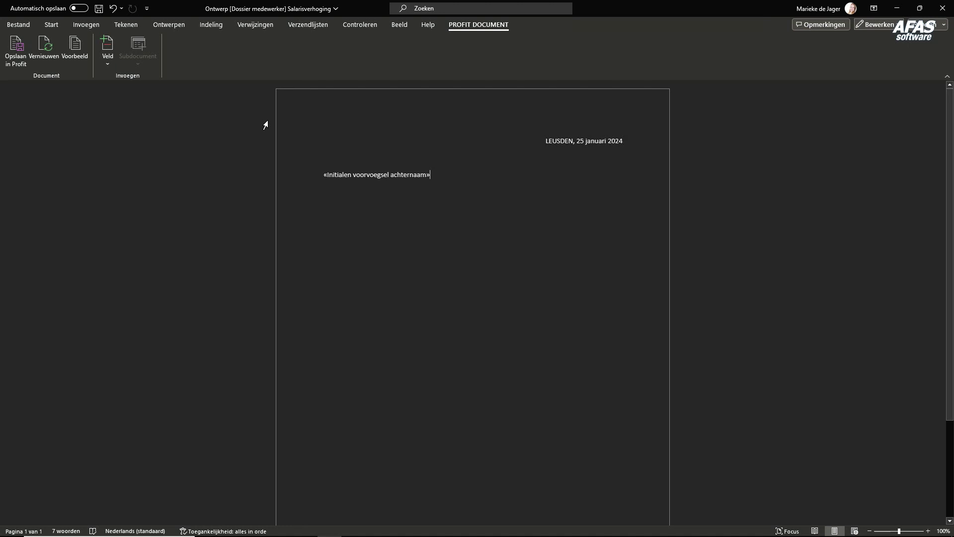
key(Return)
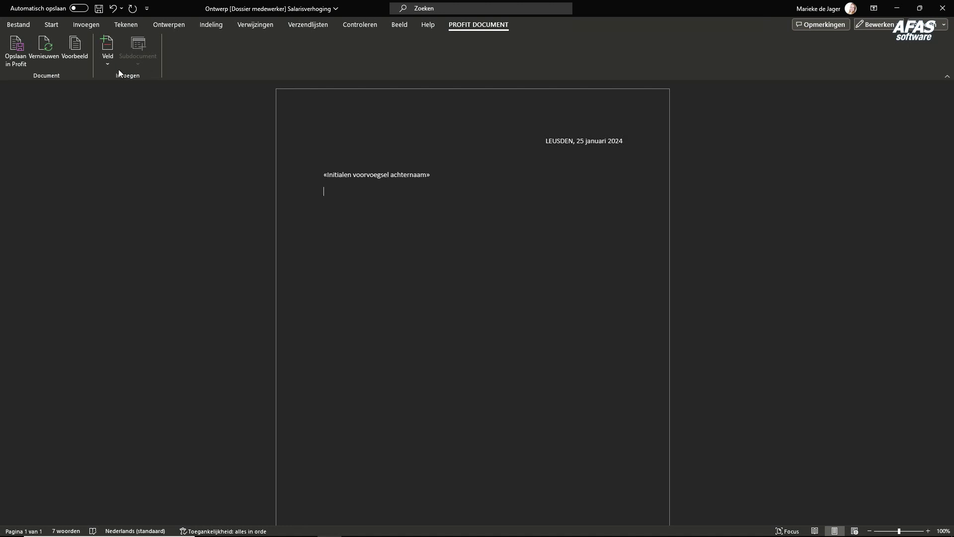
click(108, 63)
mouse_move(121, 74)
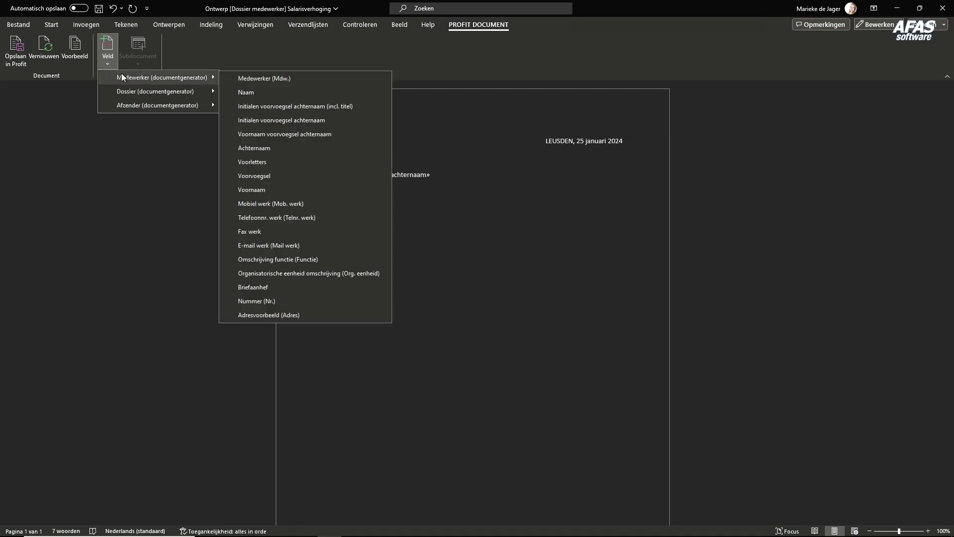
click(276, 315)
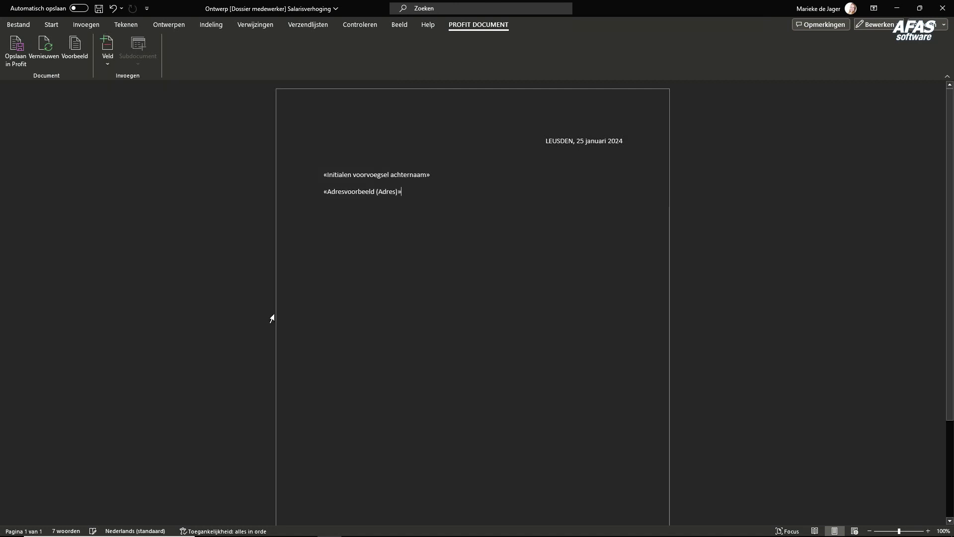
key(Return)
key(Return)
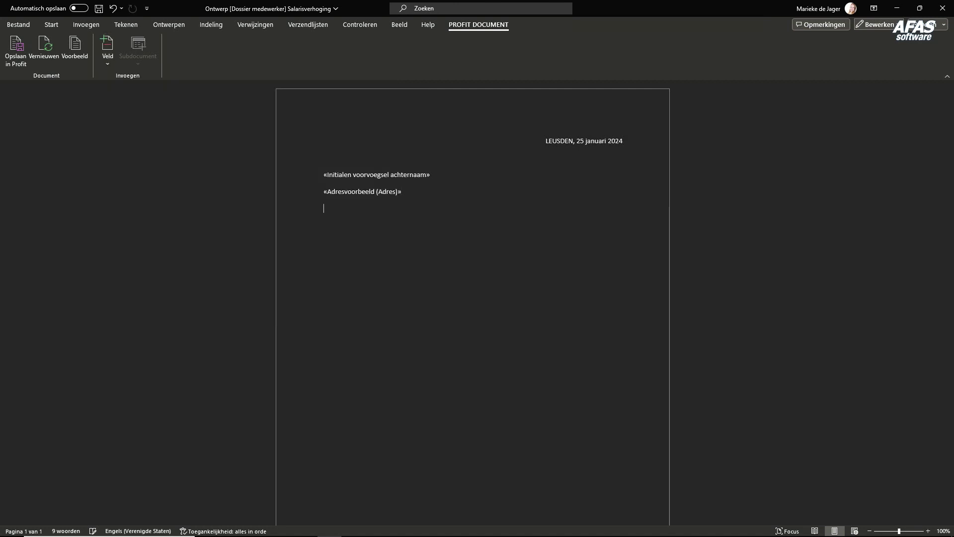
Step: Add the salutation "Beste" followed by the employee's Voornaam field and a comma below the address
text(Beste)
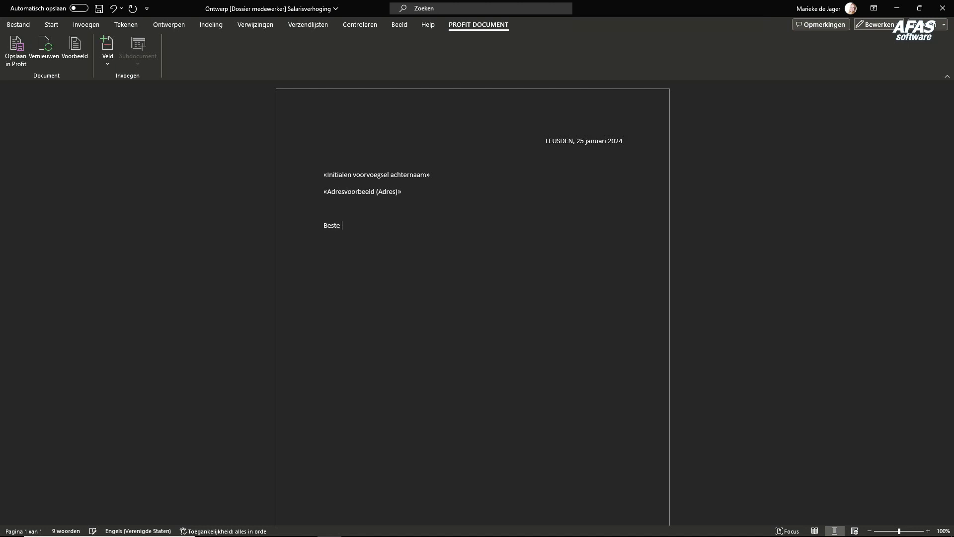
click(101, 56)
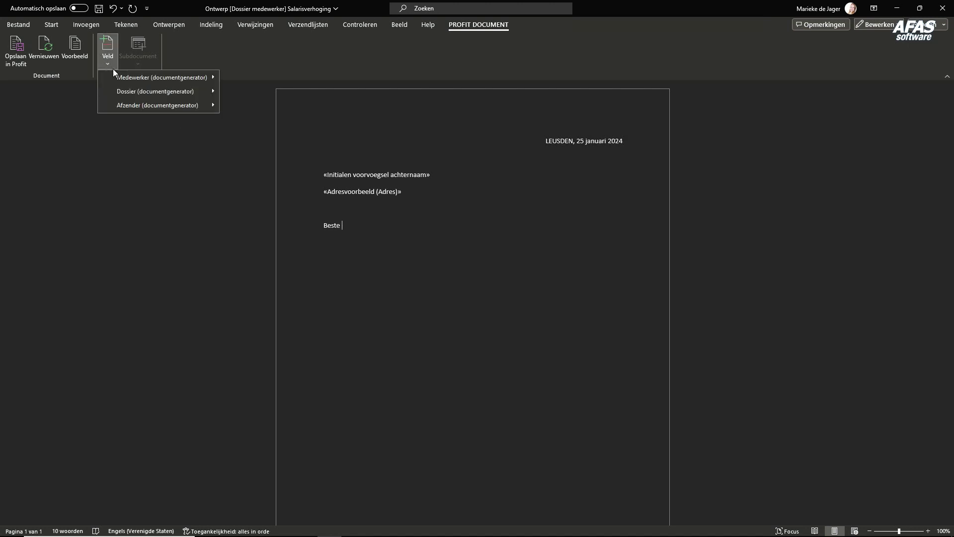
mouse_move(129, 77)
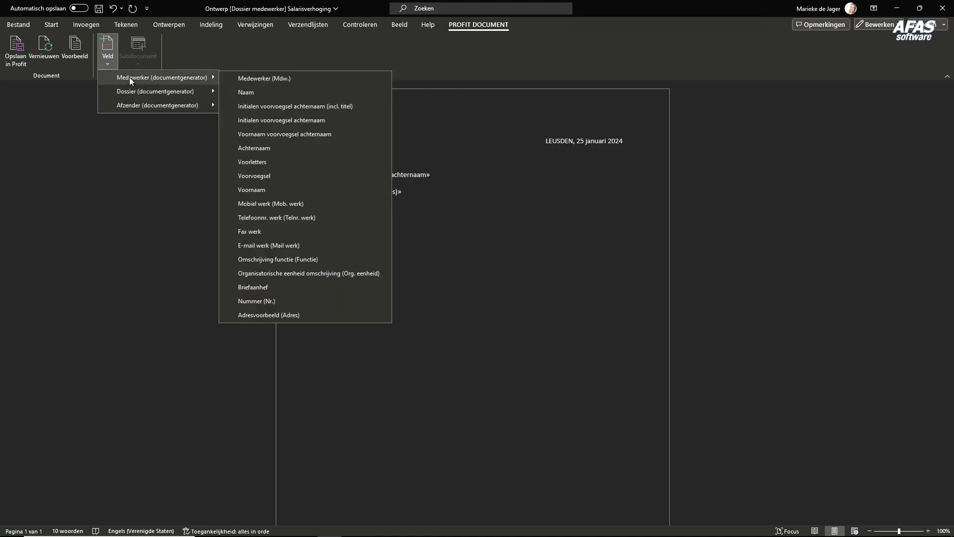
click(268, 188)
text(,)
key(Return)
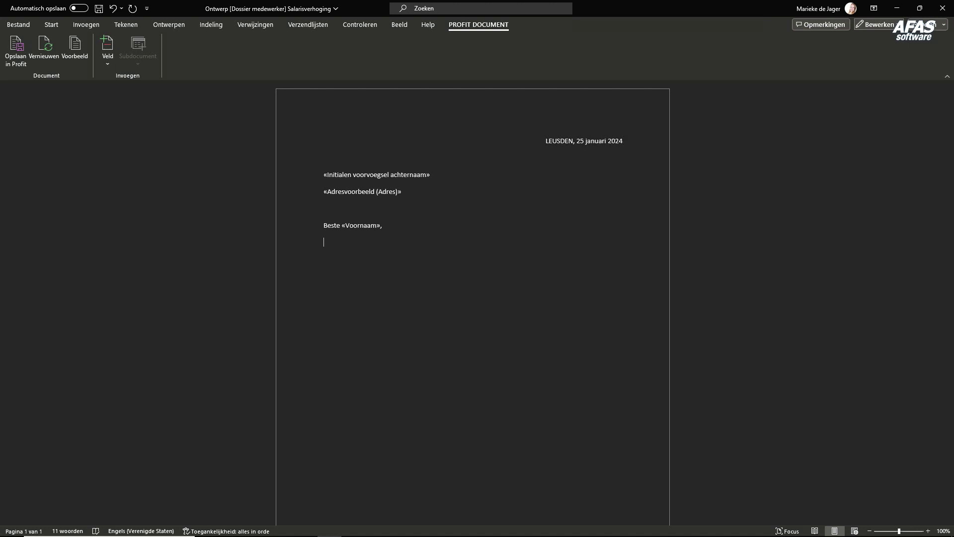
Step: Write "We hebben een prachtig jaar achter de rug en we zijn ontzettend blij met jouw bijdrage." and, lower down, "Met vriendelijke groet,"
text(We hebben een prachtig jaar achter de rug en we zijn ontzettend blij met jouw bijdrage.)
key(Return)
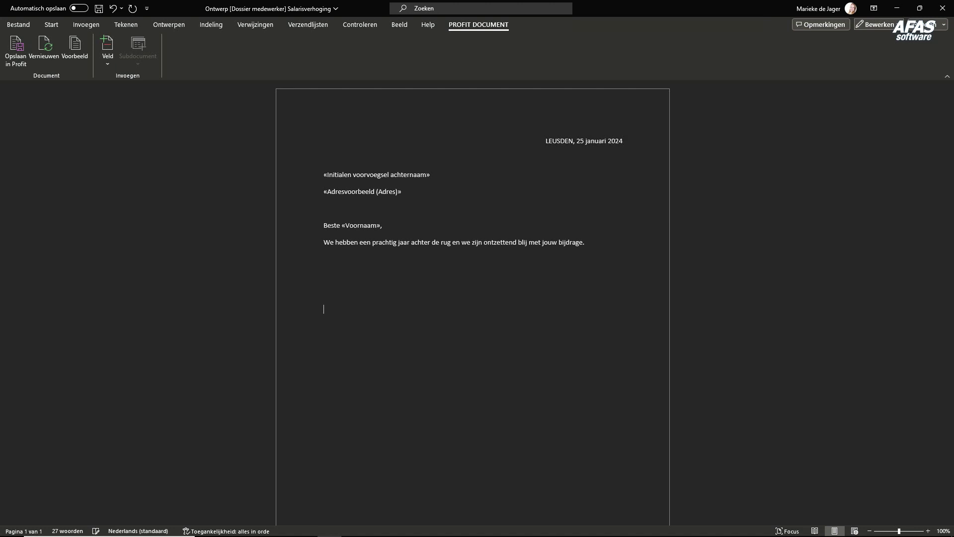
text(Met vriendelijke groet,)
Step: Insert the Naam and Functie fields from Afzender (documentgenerator) on separate lines under the closing greeting
click(109, 63)
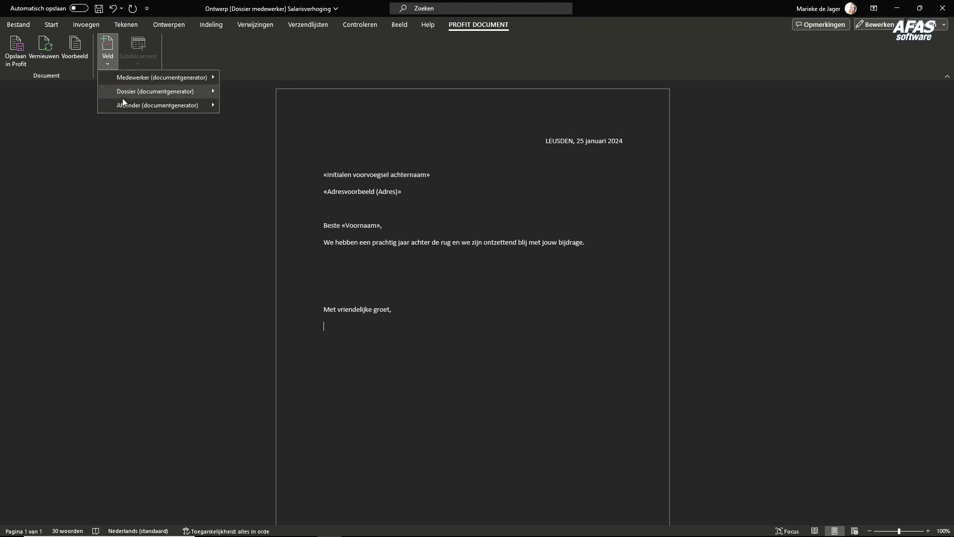
mouse_move(125, 105)
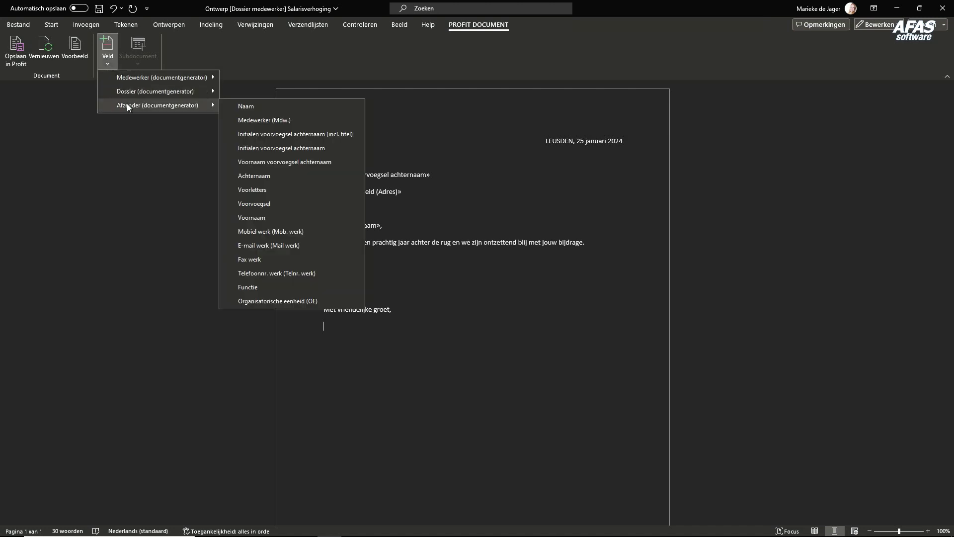
click(290, 106)
key(Return)
click(101, 61)
mouse_move(120, 103)
click(280, 283)
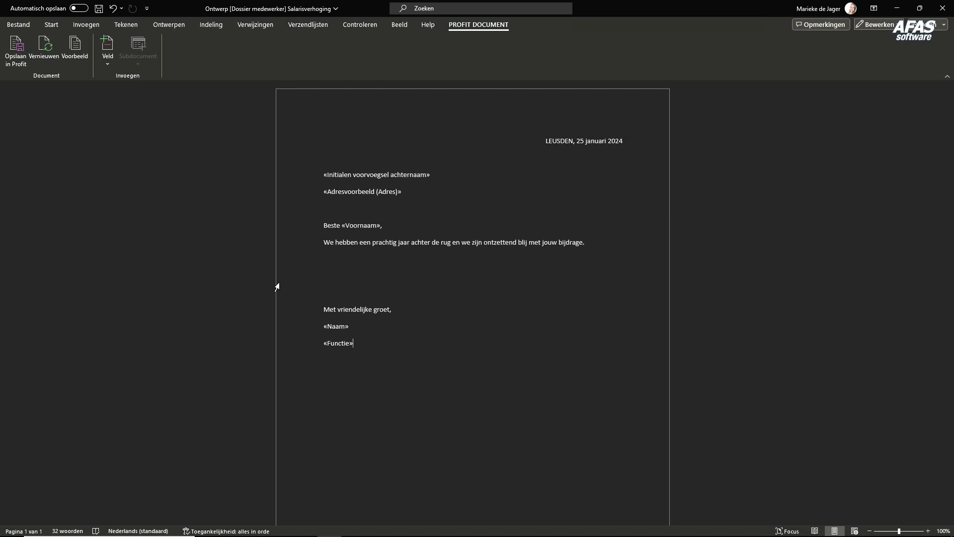
Step: Switch to AFAS Profit and start a new subdocument linked to Medewerker (documentgenerator) in the Salarisverhoging document properties
key(alt+Tab)
key(alt+Tab)
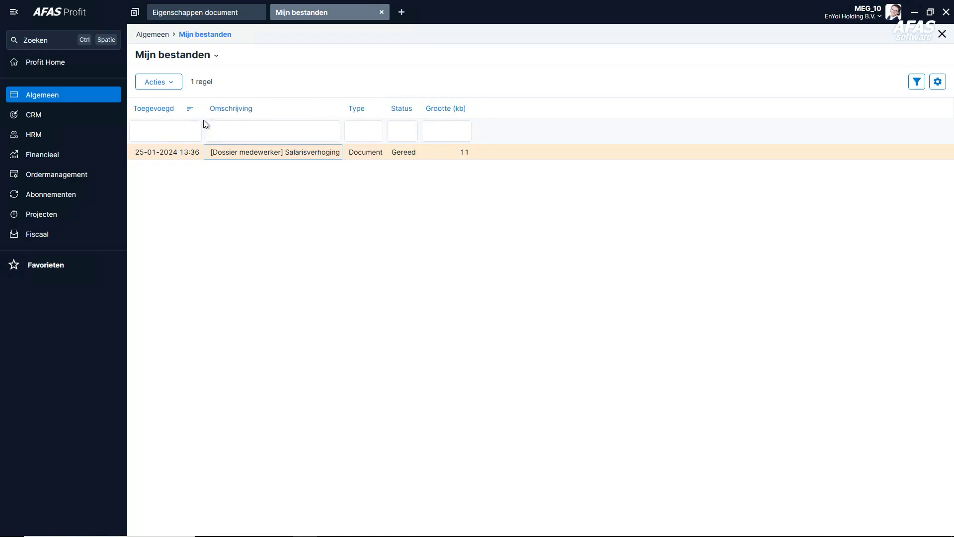
click(189, 18)
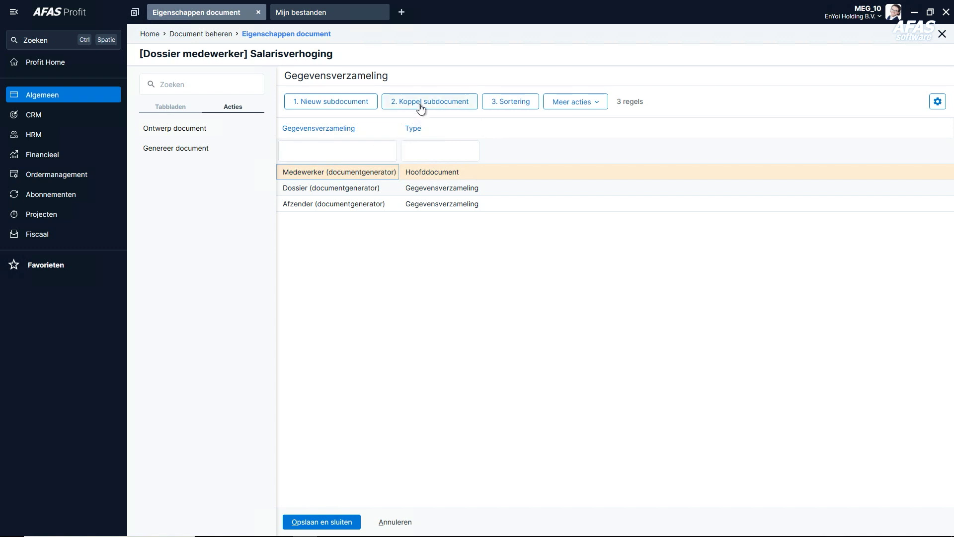
click(344, 100)
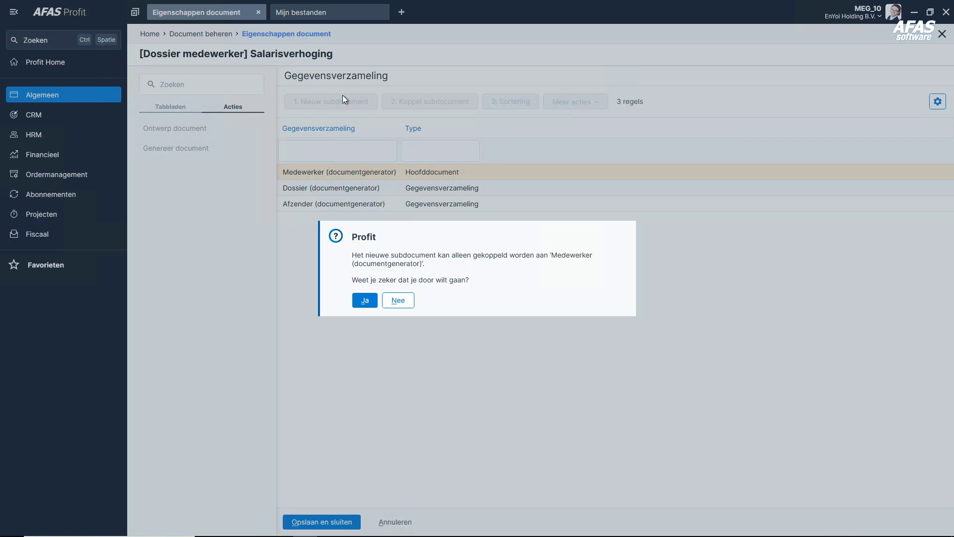
click(363, 301)
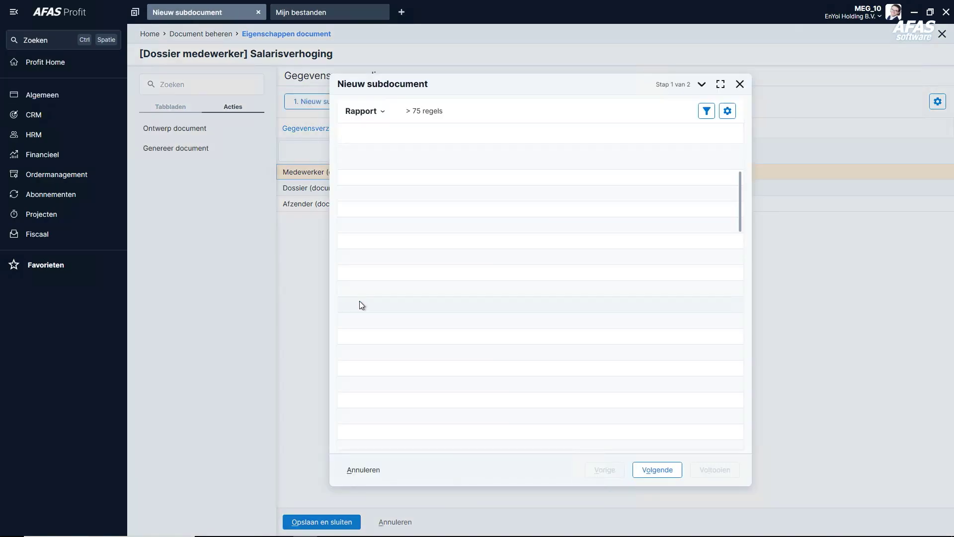
Step: Base the new subdocument on the Medewerker/salarissen (incl. autorisatie) definition, keeping its proposed description
text(sal)
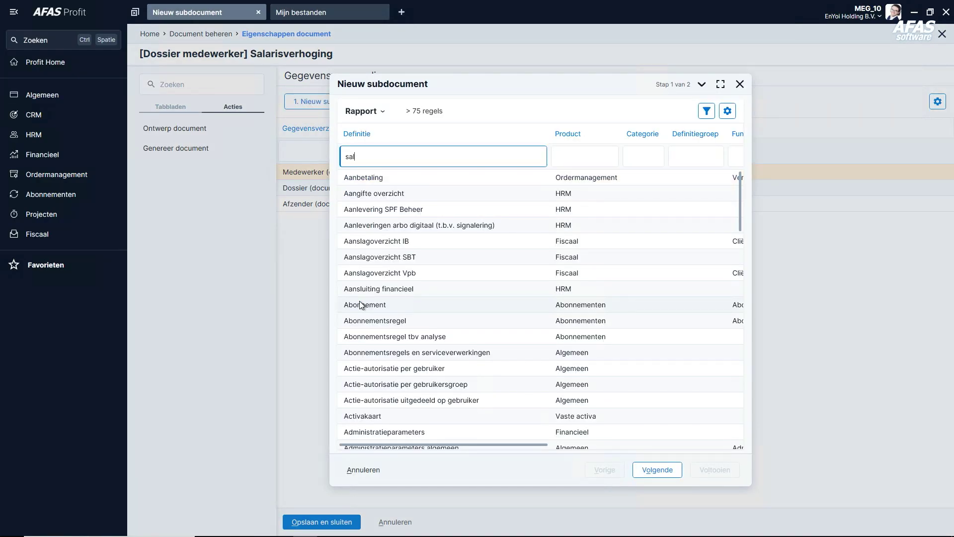
text(ariss)
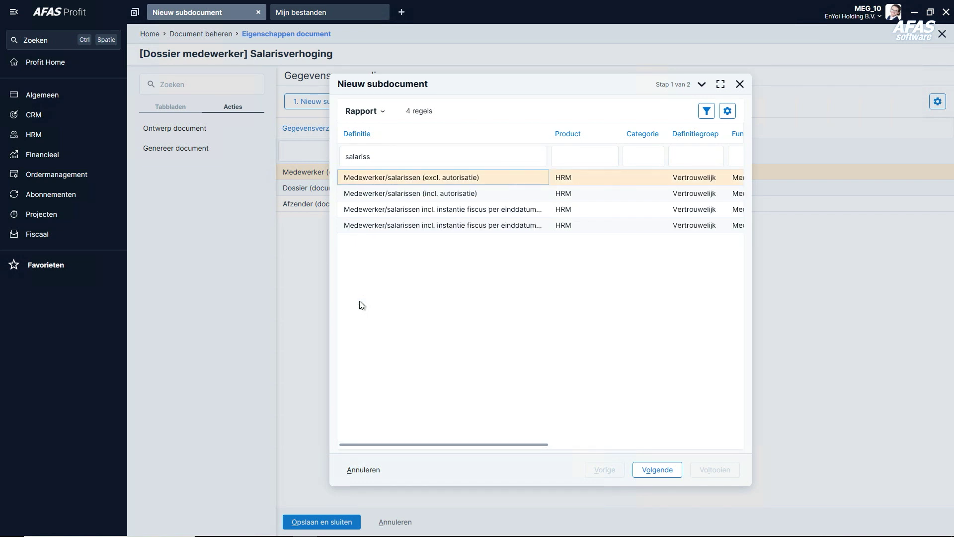
click(386, 197)
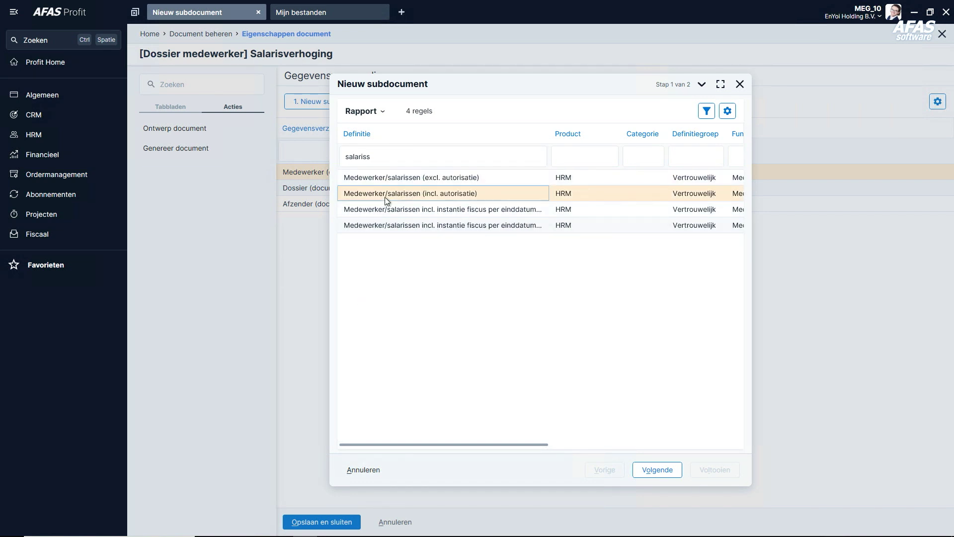
click(675, 475)
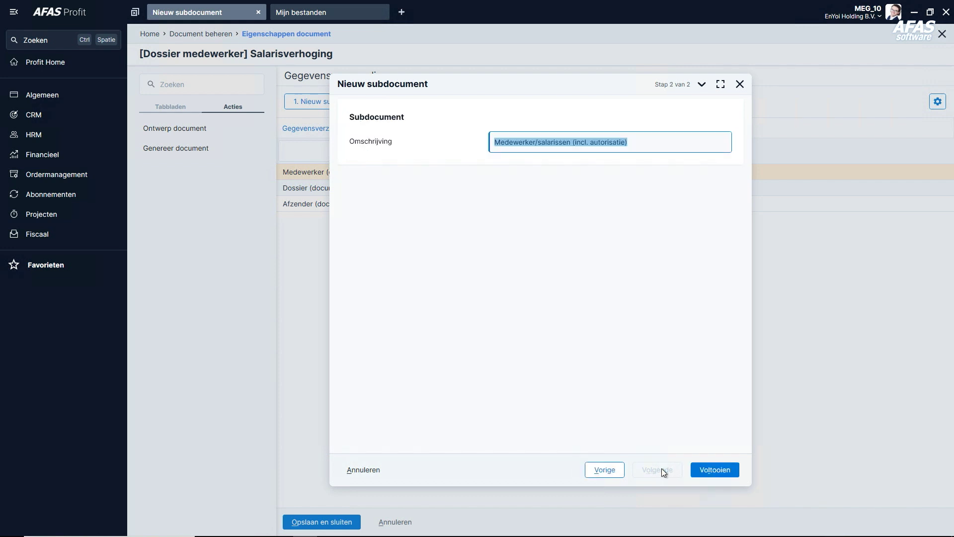
click(719, 470)
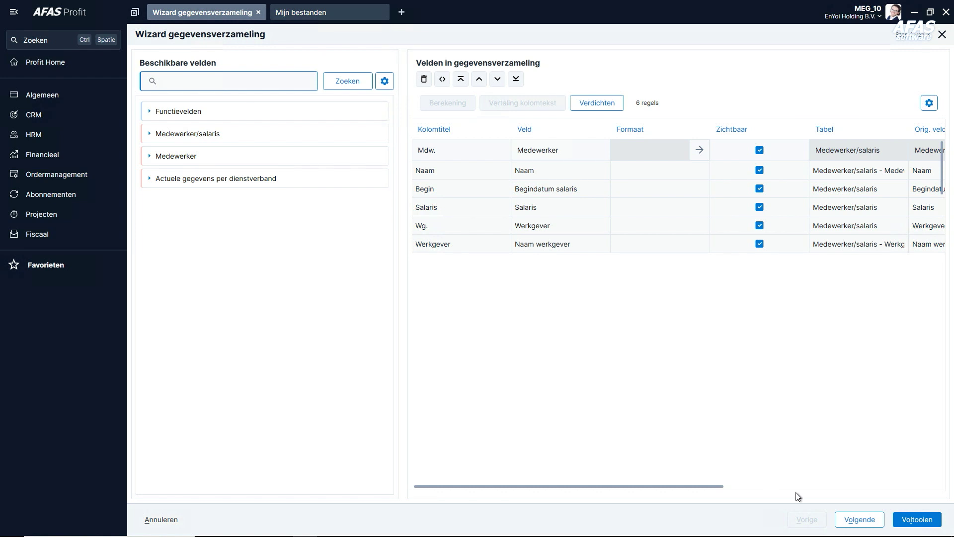
Step: Filter the salary subdocument on Begindatum salaris (Begin) greater than [Vandaag] and complete the data collection wizard
click(850, 520)
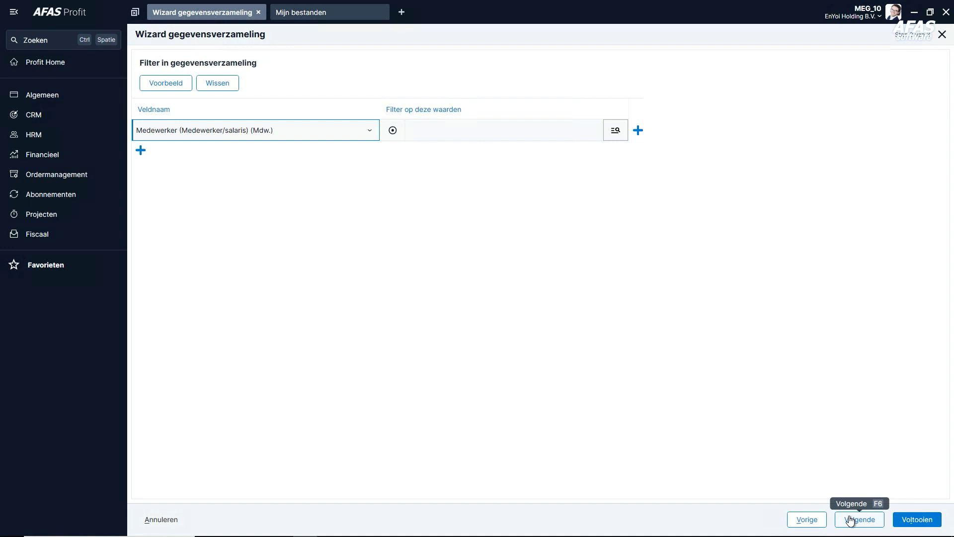
click(370, 132)
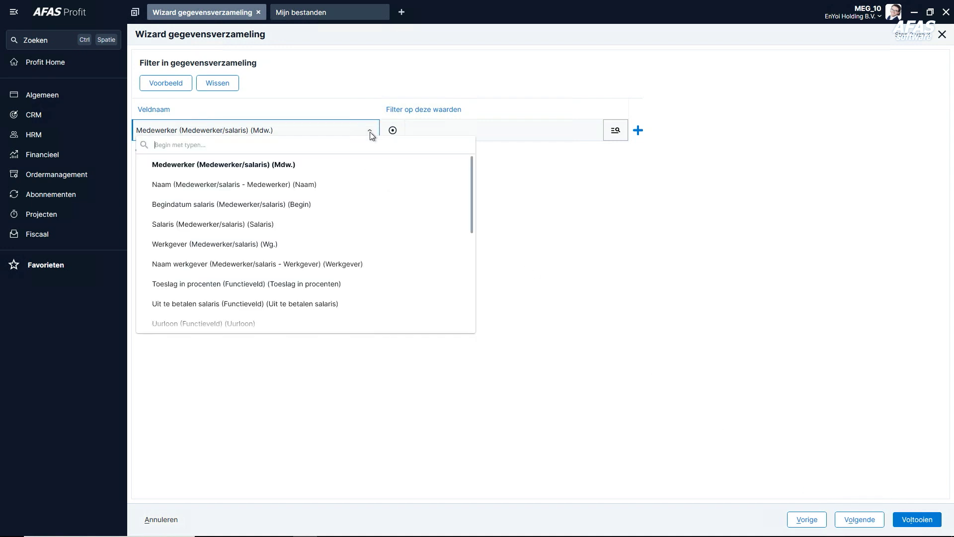
click(294, 207)
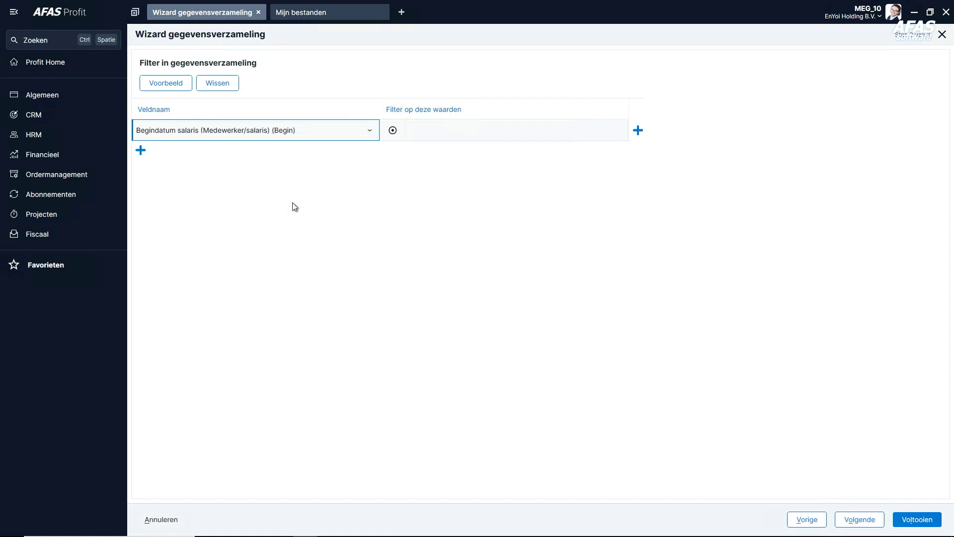
click(394, 130)
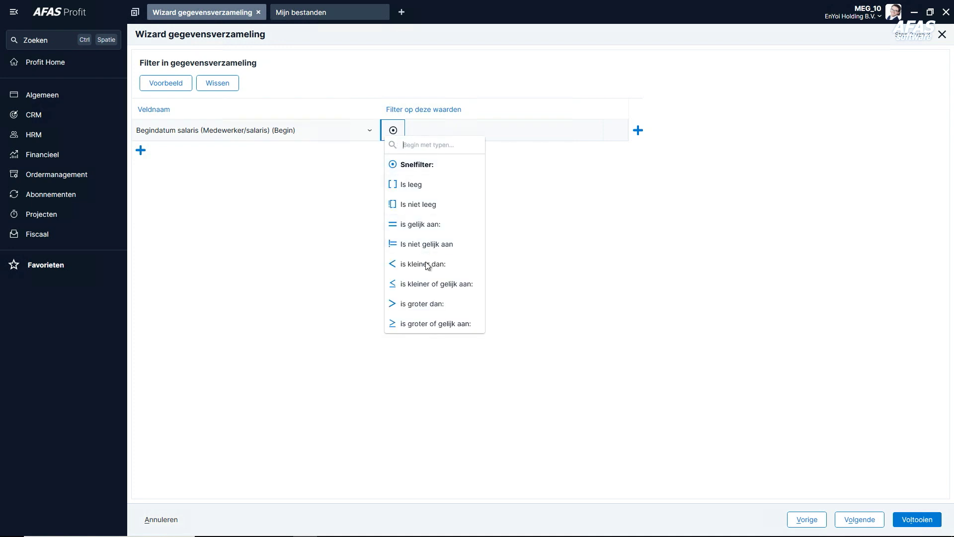
click(426, 304)
click(425, 128)
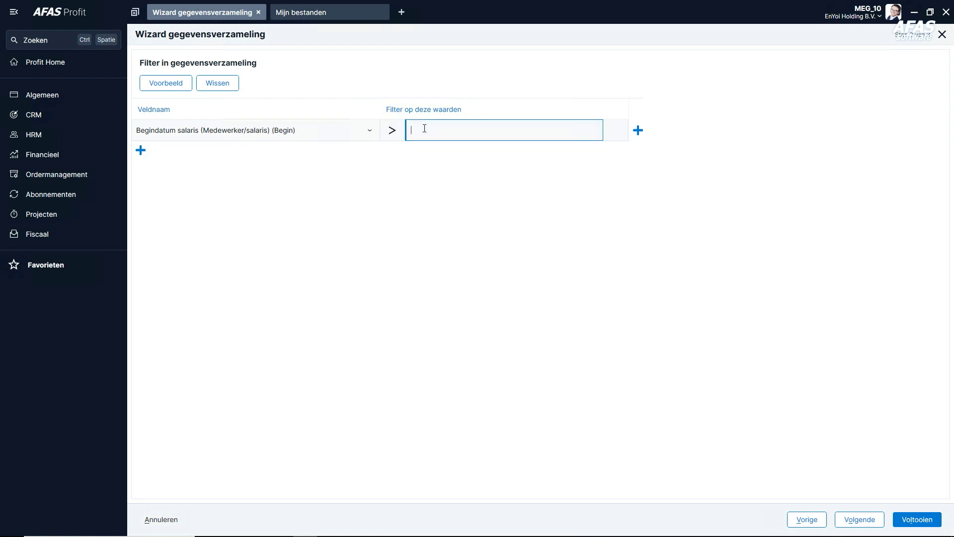
text(0)
text(Vandaag])
click(919, 520)
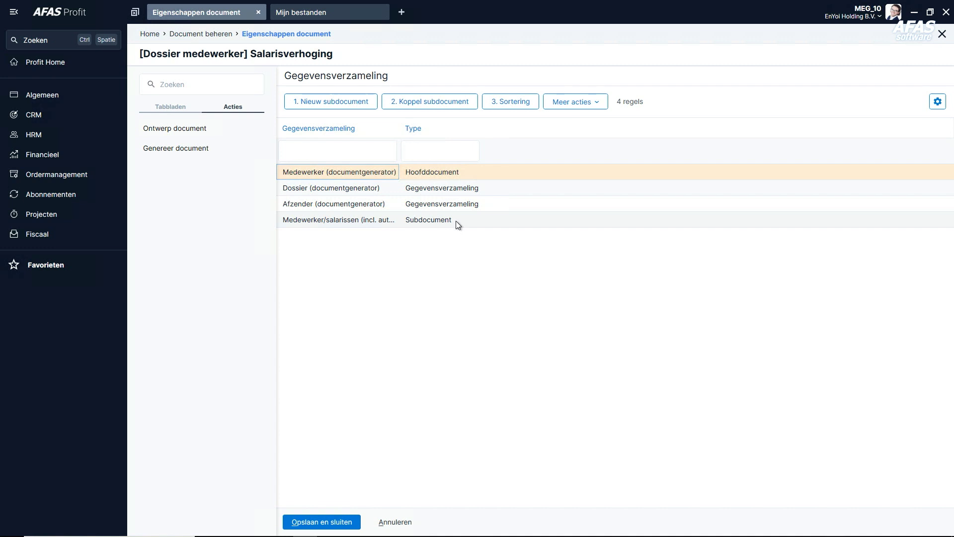
Step: Link the Medewerker/salarissen (incl. autorisatie) subdocument to Medewerker (documentgenerator), matching the Medewerker (Mdw.) field on both sides
click(456, 221)
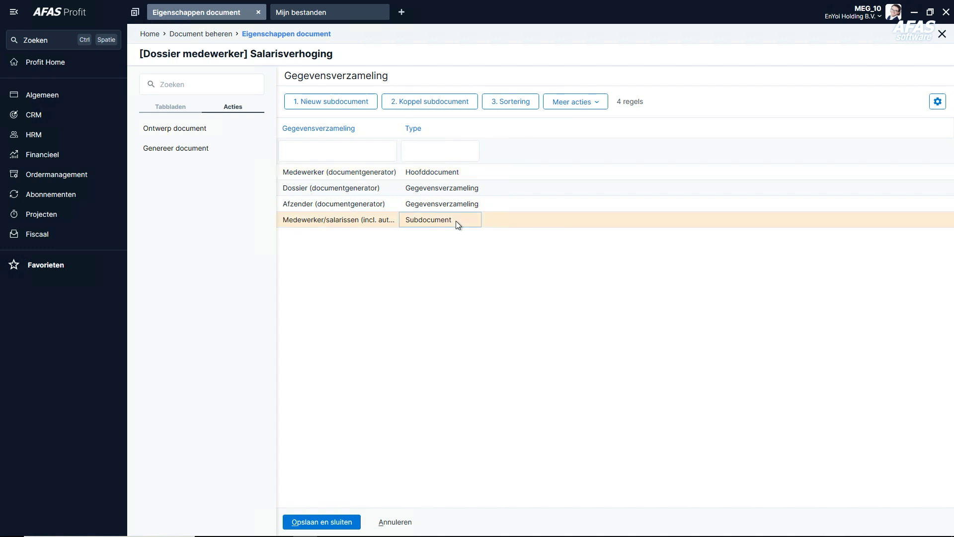
click(432, 104)
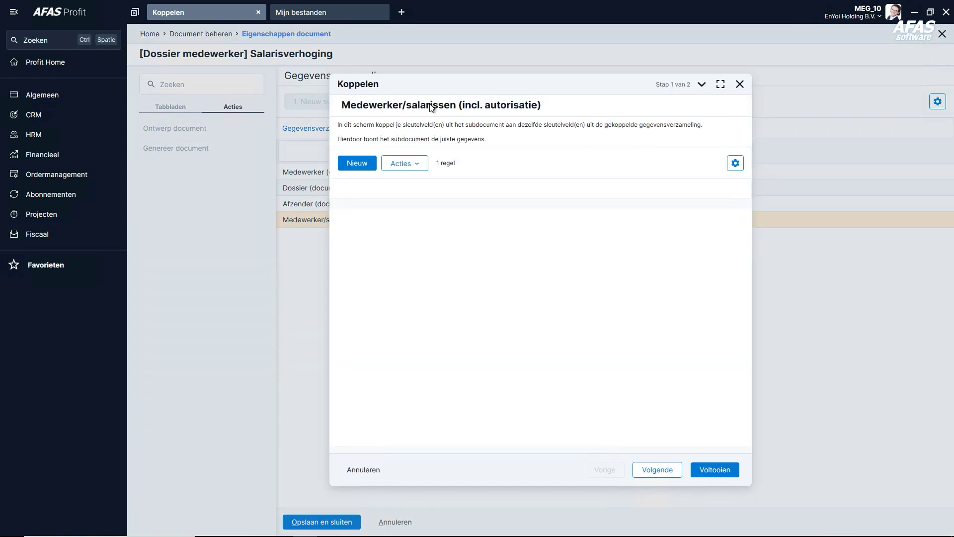
click(418, 213)
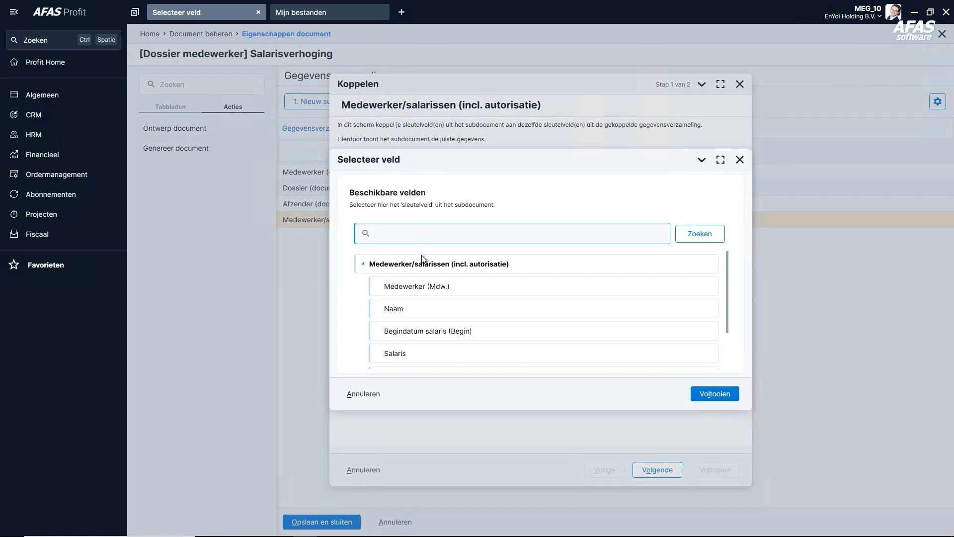
click(426, 287)
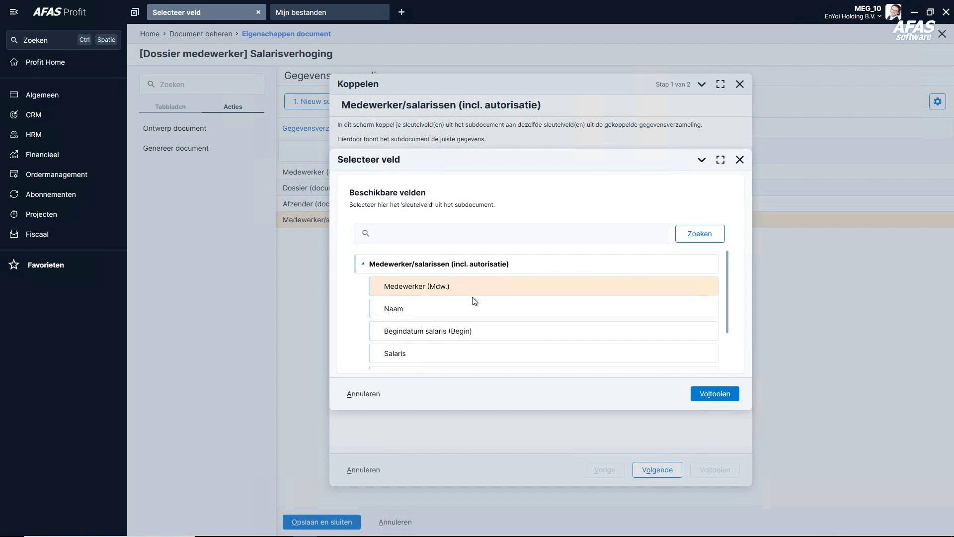
click(734, 396)
click(518, 210)
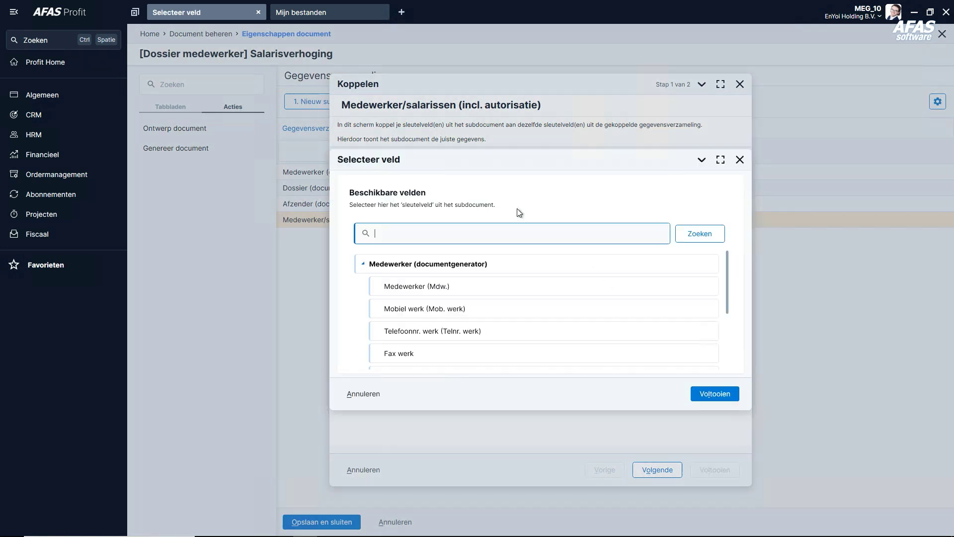
click(493, 287)
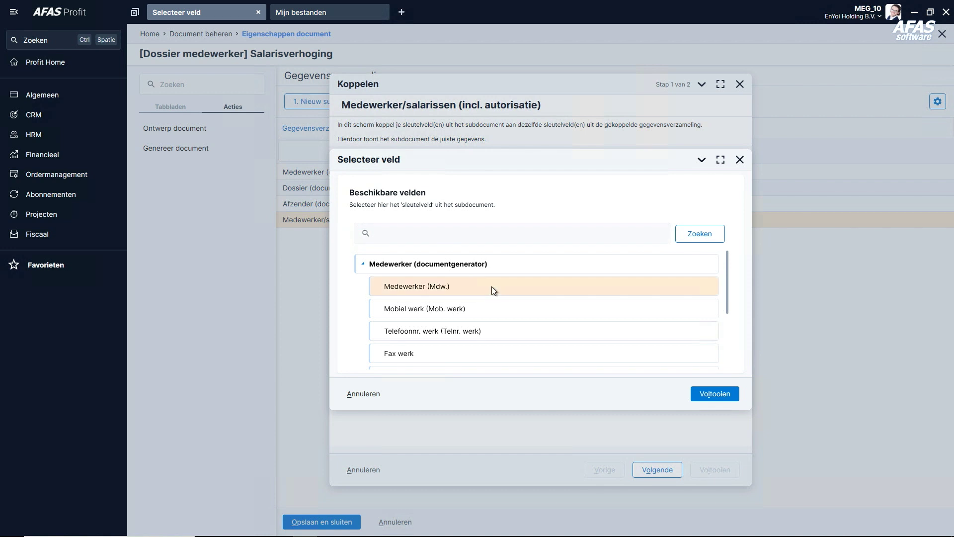
click(709, 394)
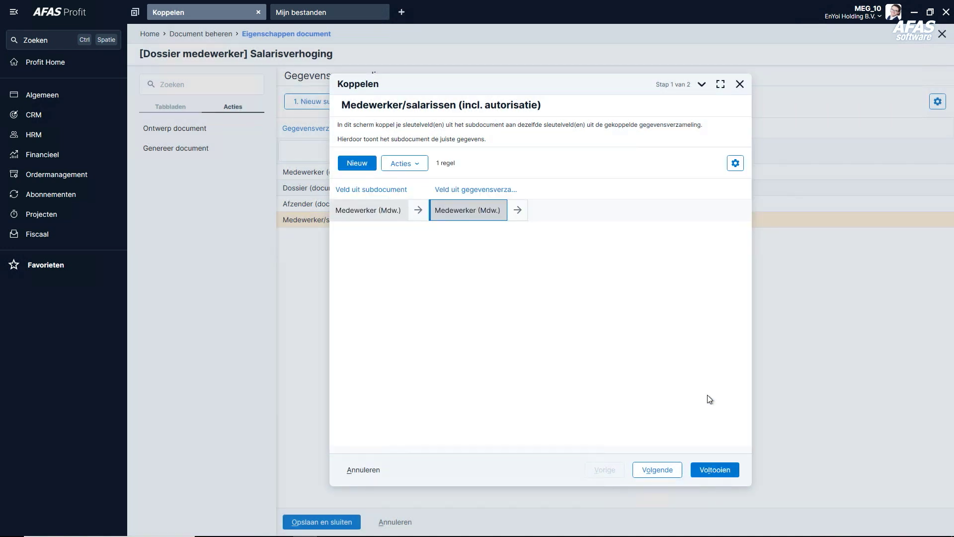
click(723, 469)
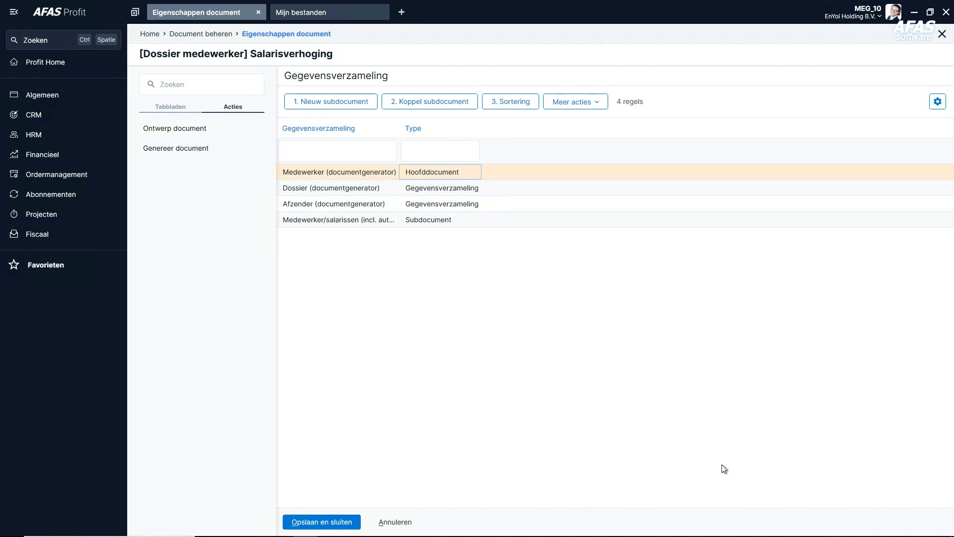
Step: Switch to Word, refresh the template and insert the Medewerker/salarissen (incl. autorisatie) subdocument below the opening sentence
key(alt+Tab)
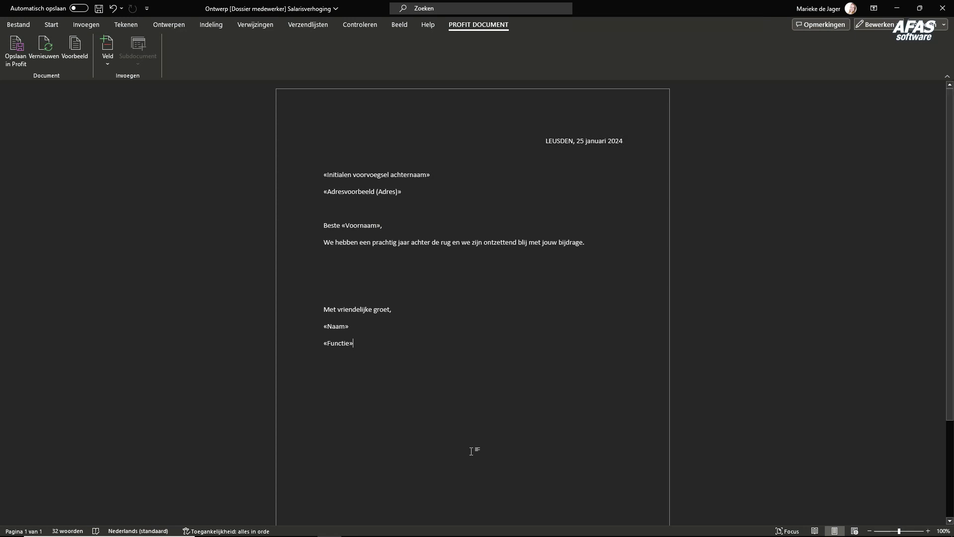
click(40, 55)
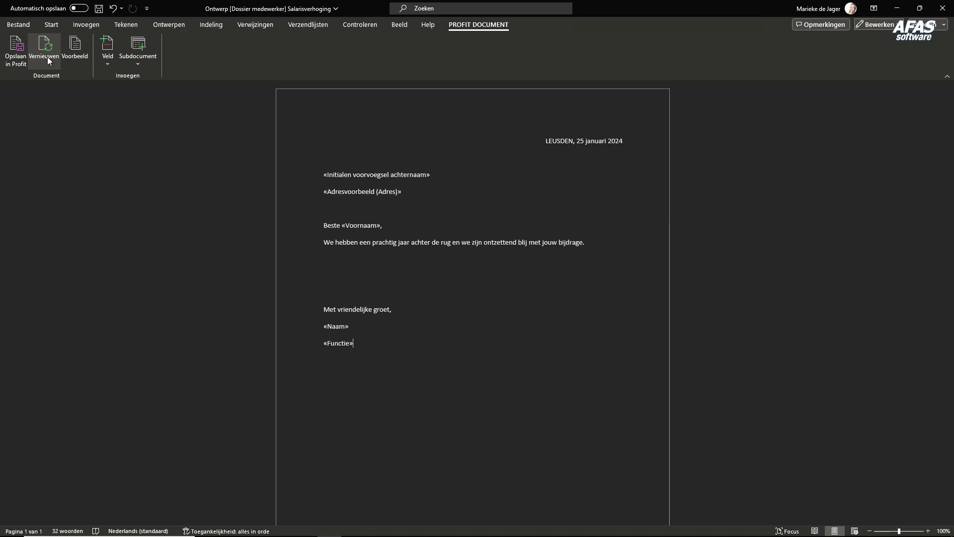
click(143, 71)
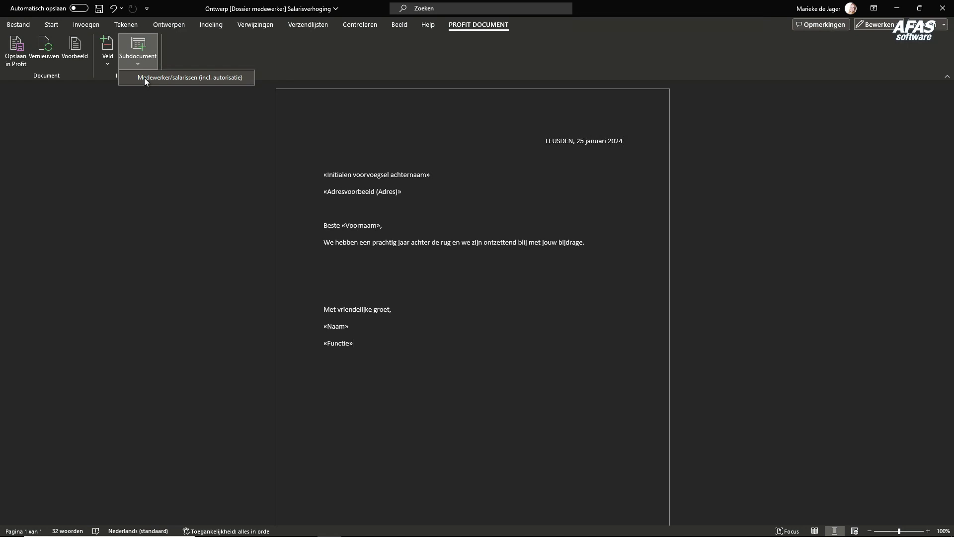
click(335, 272)
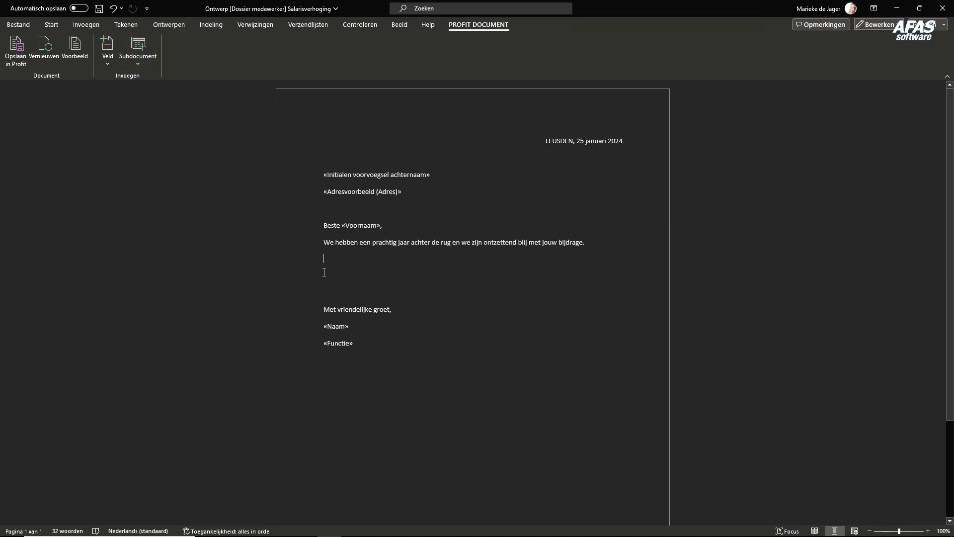
click(134, 67)
click(139, 76)
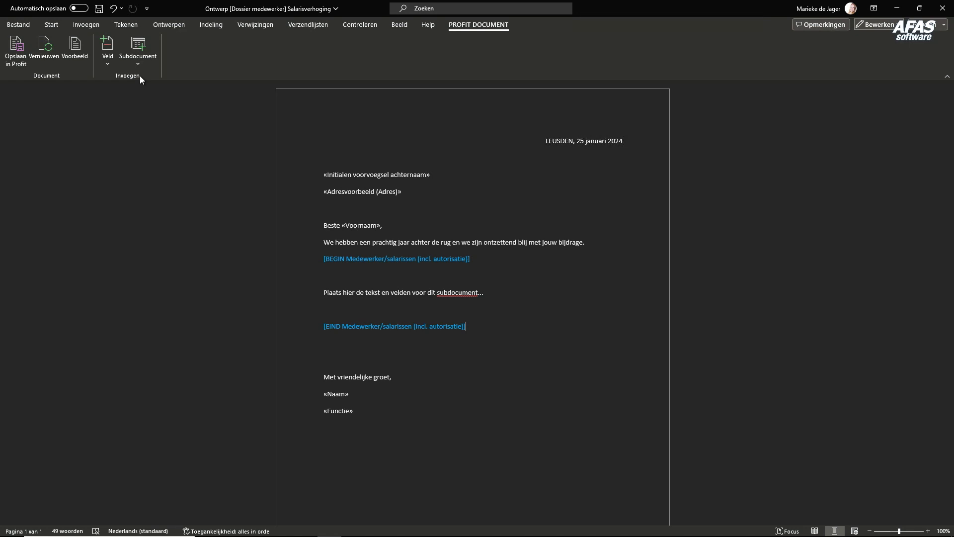
Step: Replace the subdocument's placeholder text with "We verhogen je salaris naar €" followed by the Salaris field from Medewerker/salarissen (incl. autorisatie)
click(308, 295)
text(We ver)
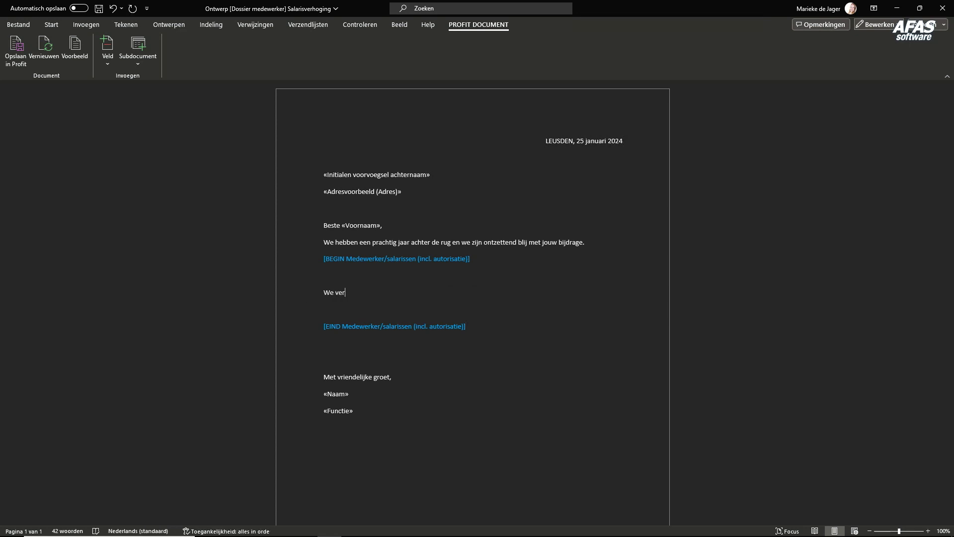
text(hogen je salaris naar €)
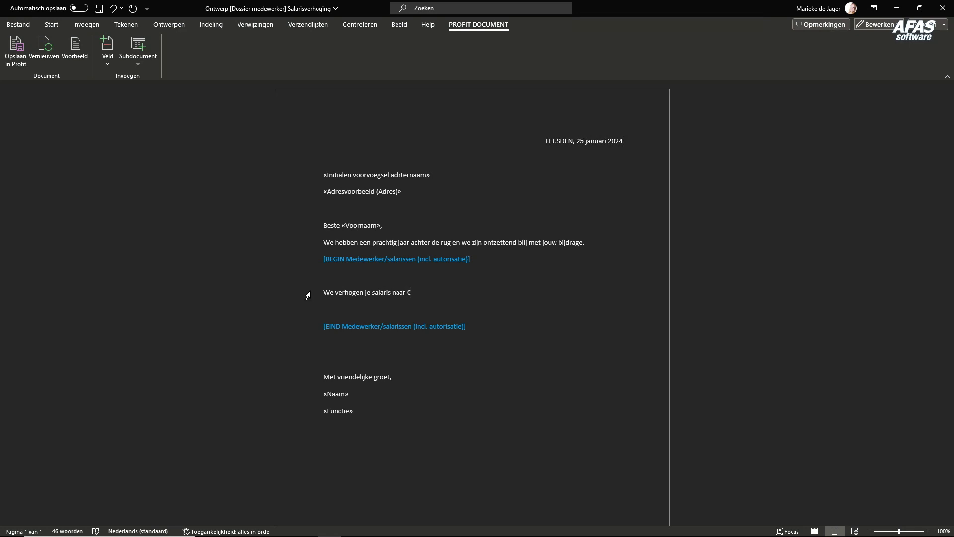
click(107, 55)
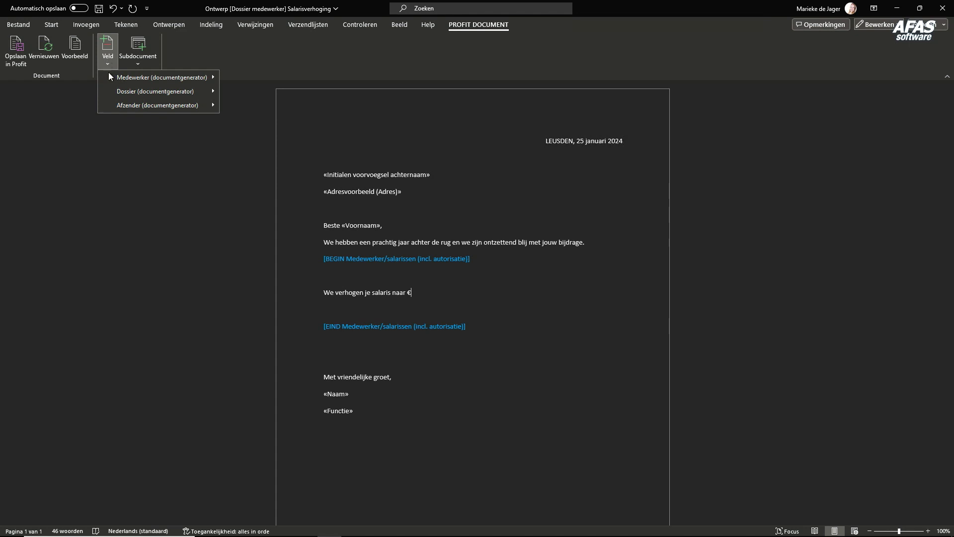
mouse_move(117, 81)
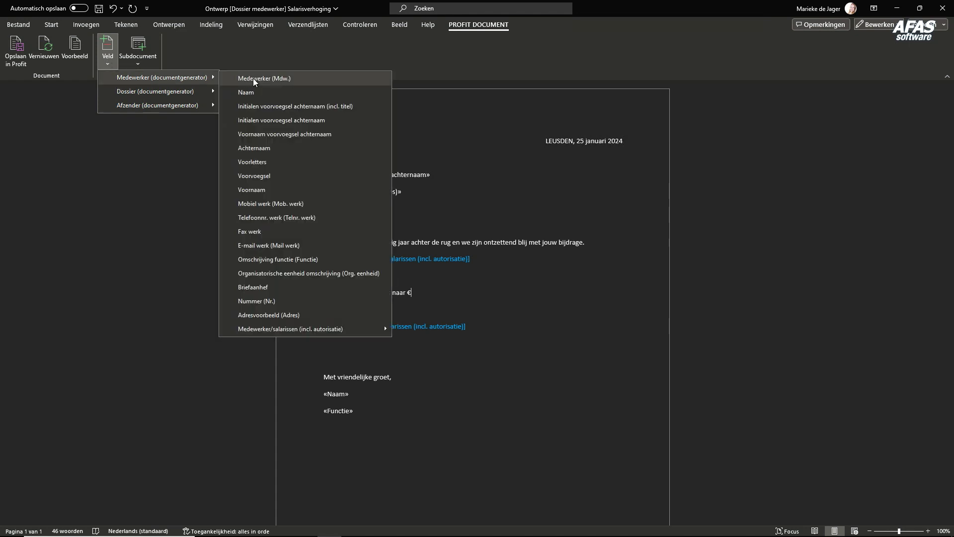
mouse_move(271, 332)
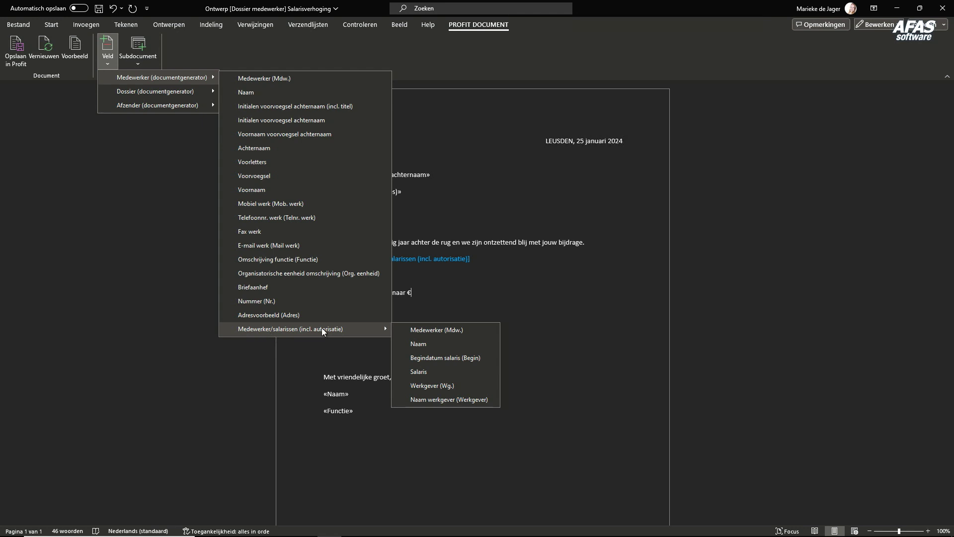
click(445, 372)
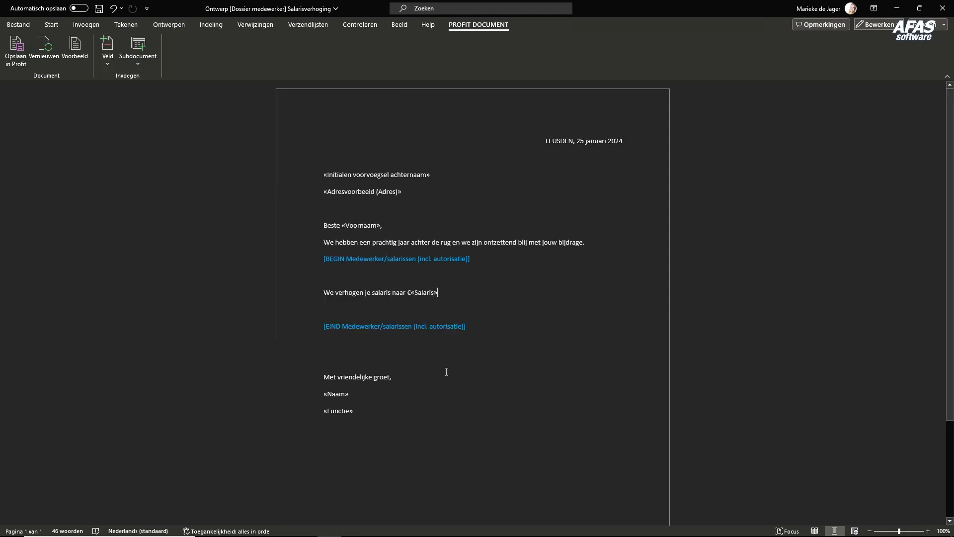
Step: Continue the salary line with ". De salarisverhoging gaat in per ", the Begindatum salaris (Begin) field and a closing period
text(. De salarisverhoging gaat in per)
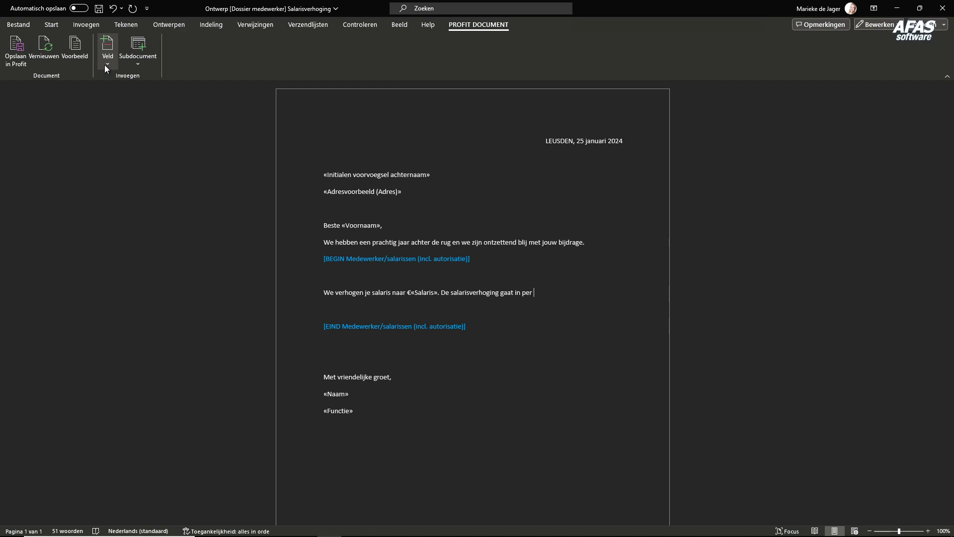
click(105, 64)
mouse_move(124, 77)
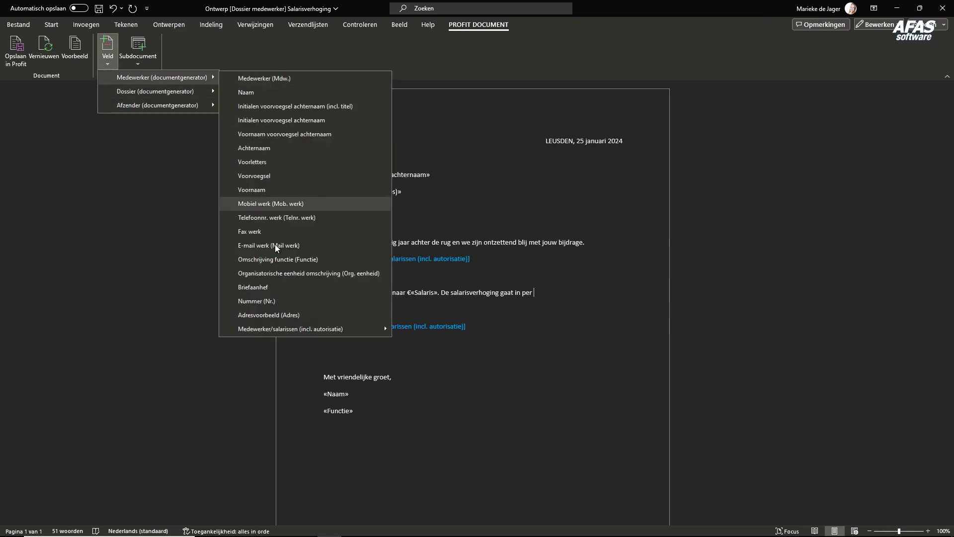
mouse_move(266, 330)
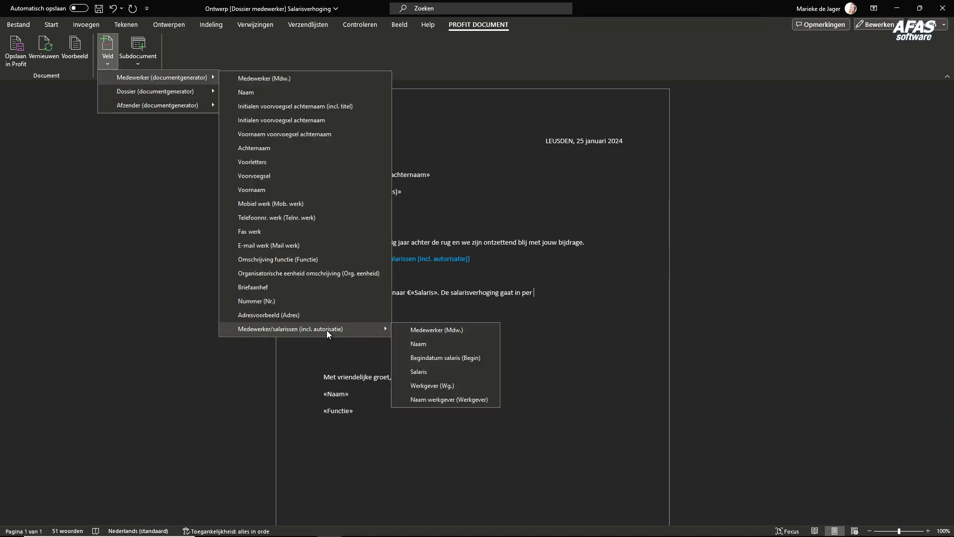
click(443, 357)
text(.)
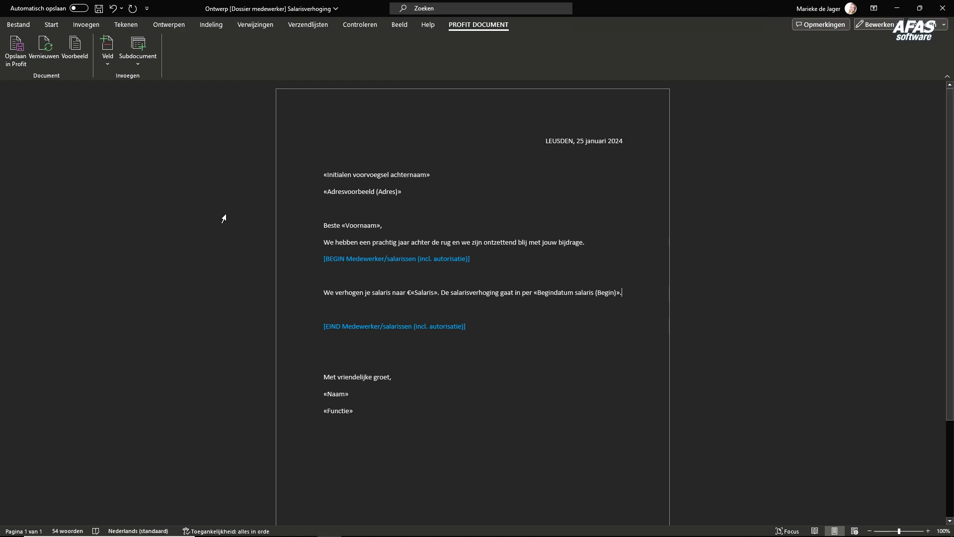
Step: Save the letter design in Profit, switch to AFAS Profit, and save and close the Salarisverhoging document properties
click(11, 67)
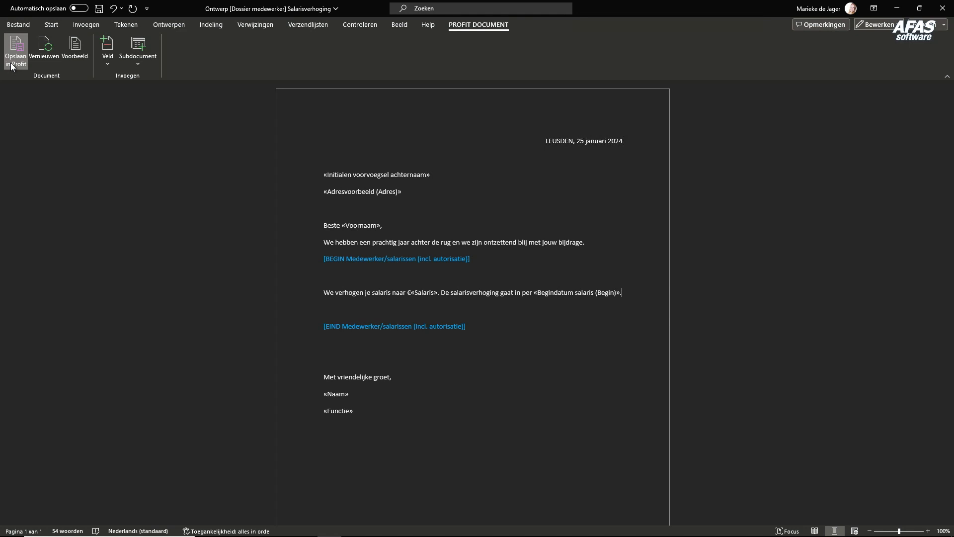
key(alt+Tab)
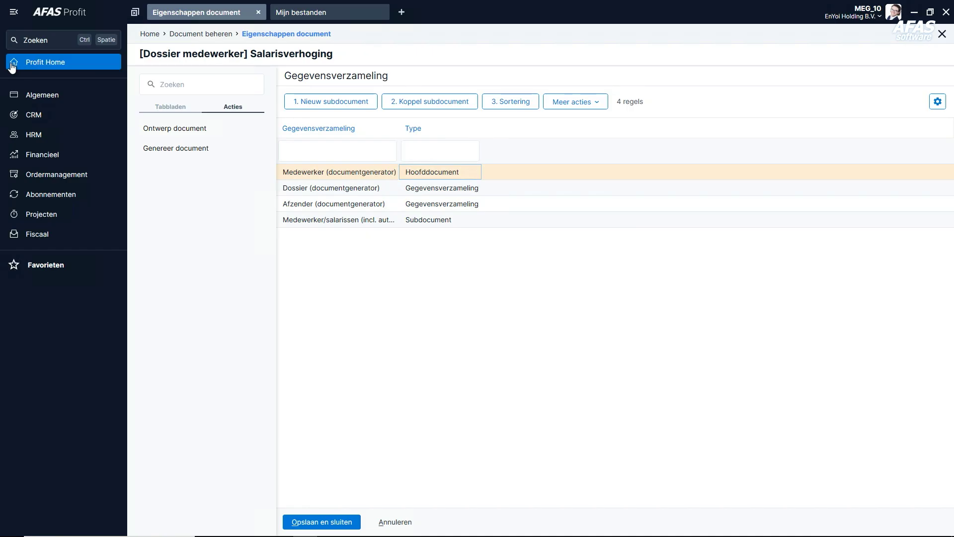
click(329, 517)
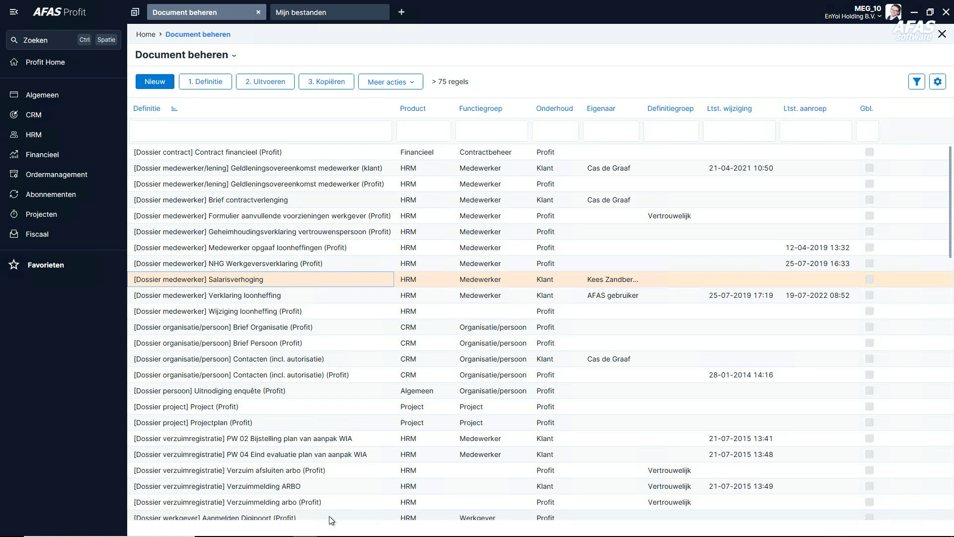
Step: Open the properties of the first employee in the HRM list of employees in service
click(76, 131)
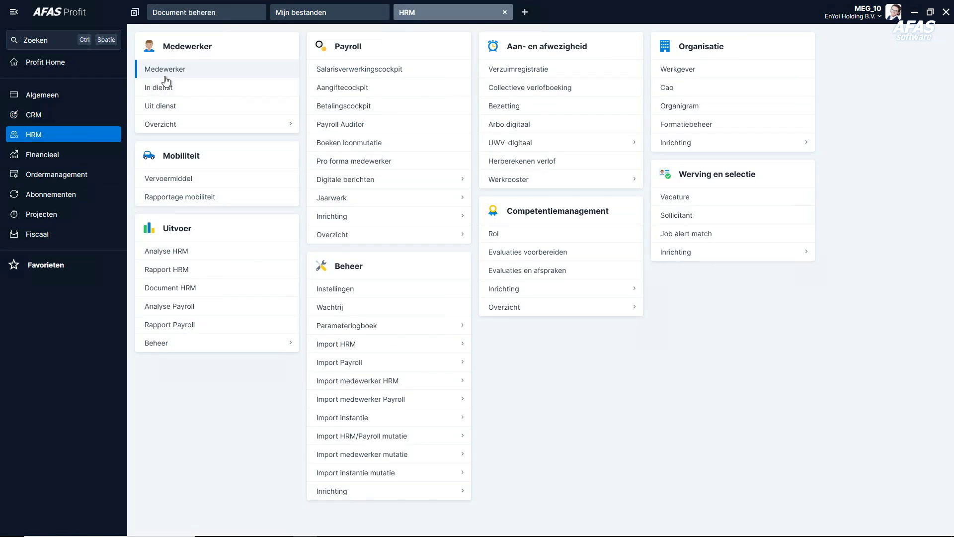
click(180, 70)
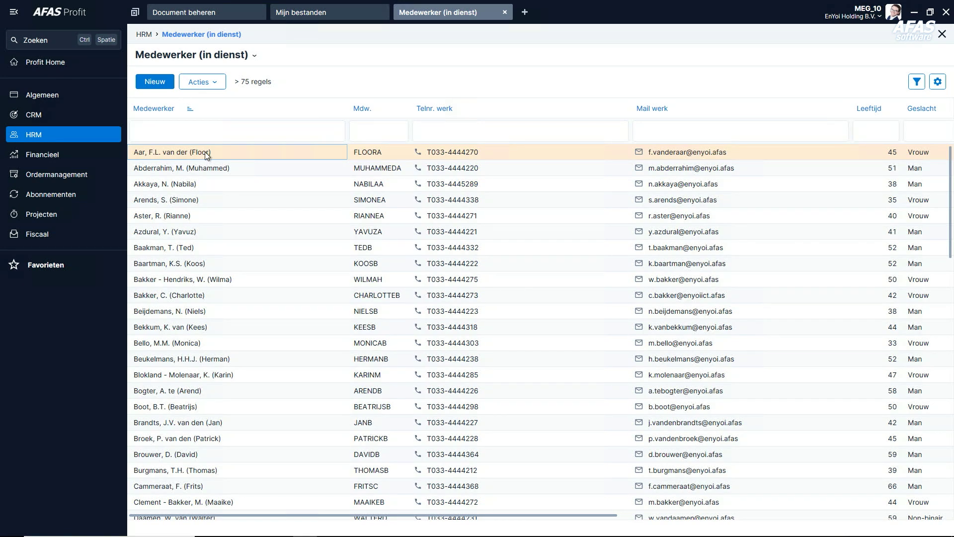
double_click(204, 151)
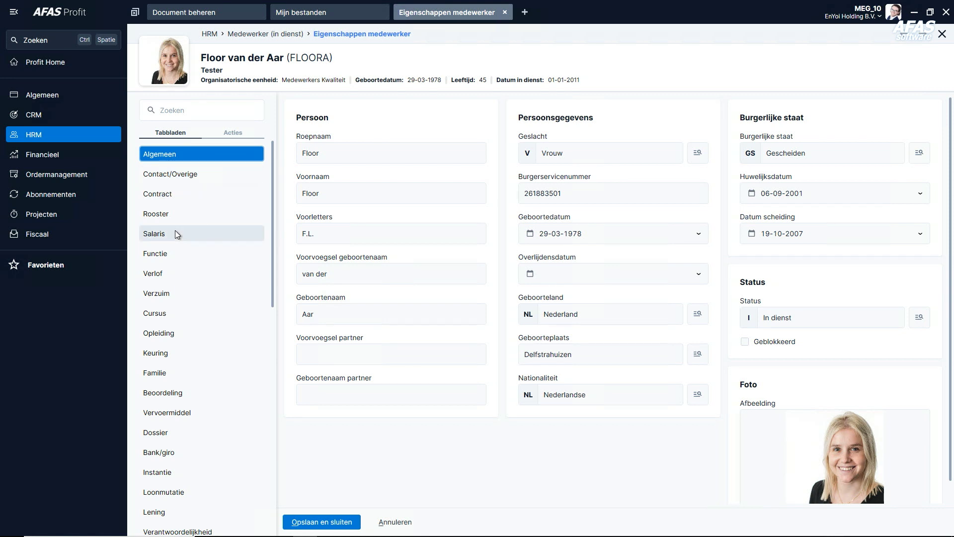
Step: Add a new salary record for the employee with start date 01-02-2024 and a salary of 3.500,00
click(175, 232)
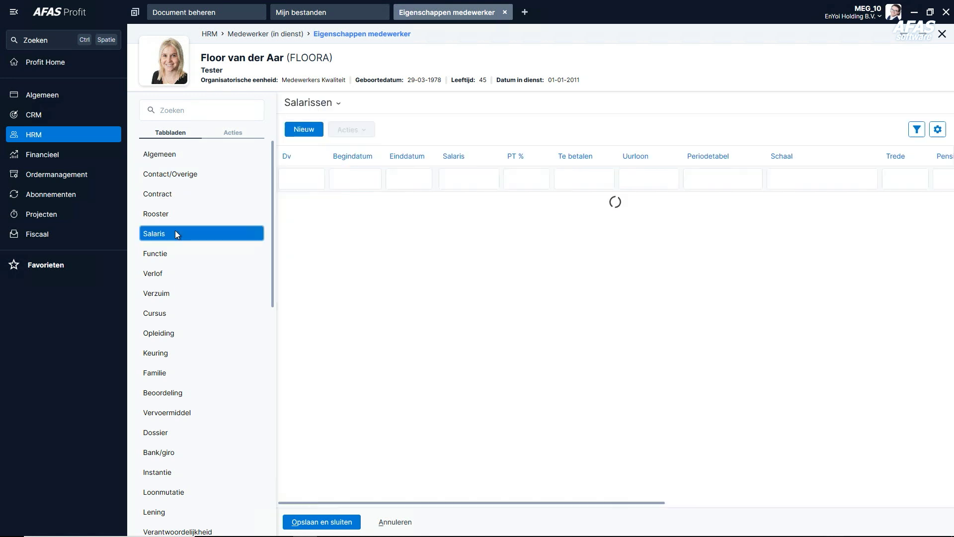
click(299, 129)
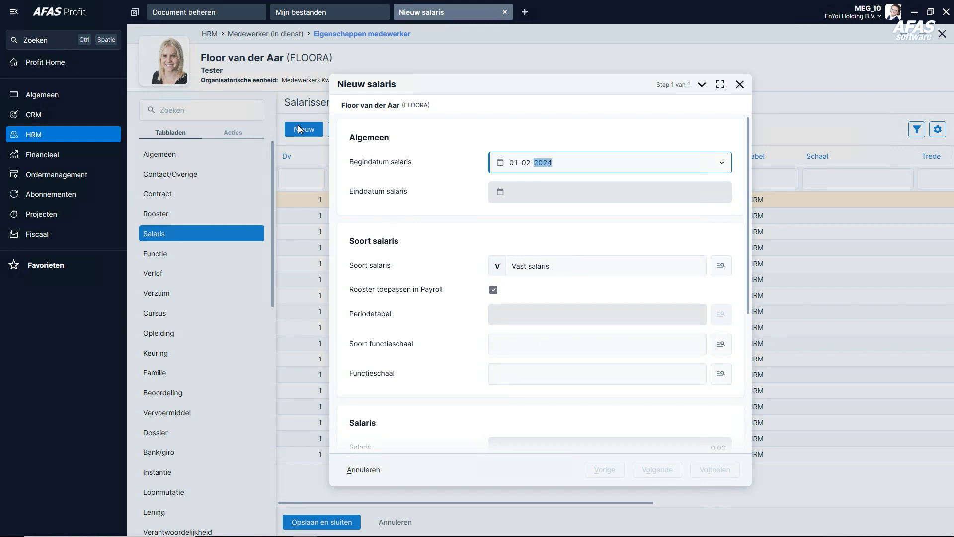
click(564, 344)
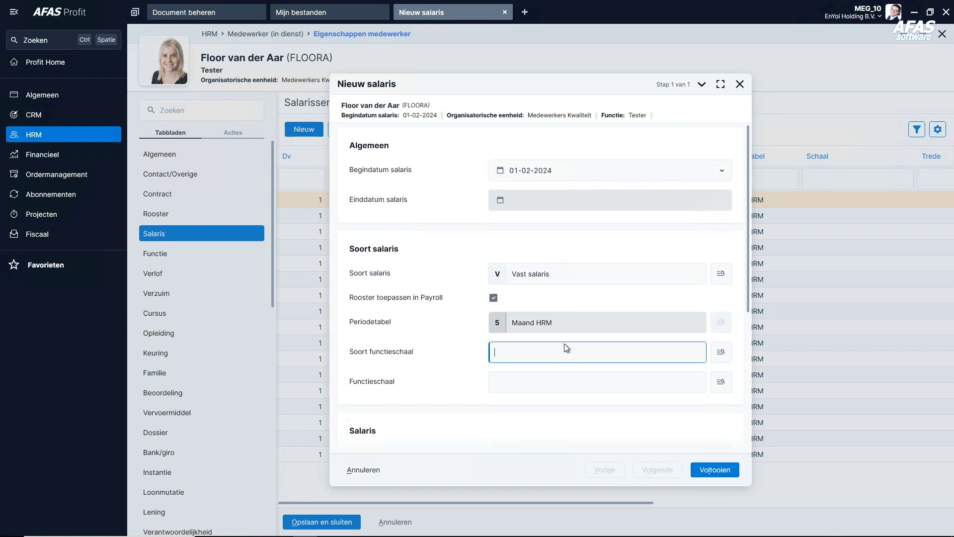
scroll(565, 344, down, 2)
scroll(565, 344, down, 2)
click(639, 310)
text(3500)
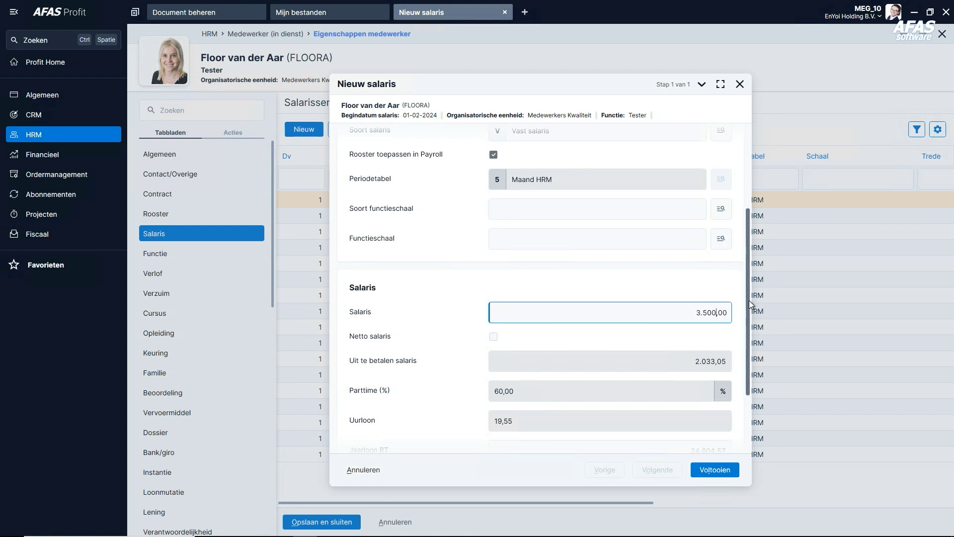
key(Tab)
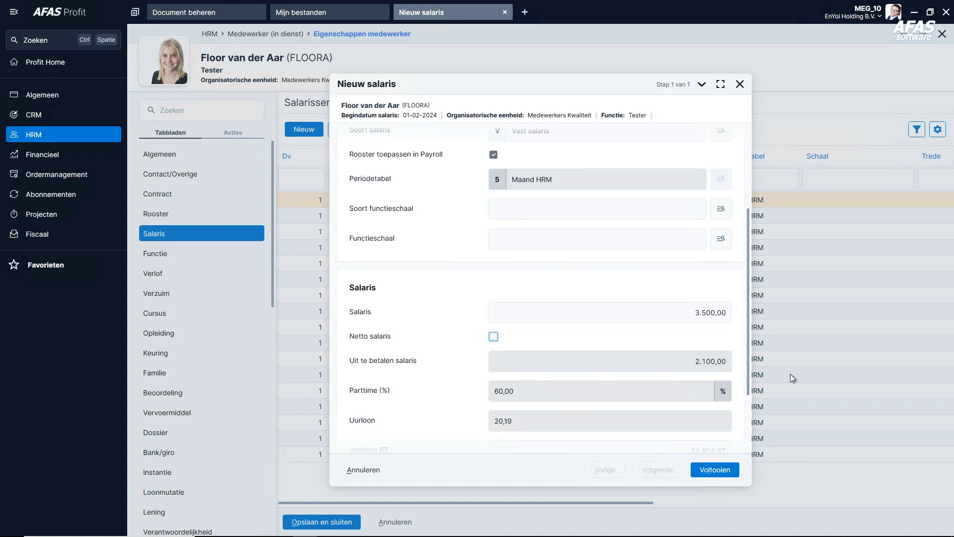
click(710, 467)
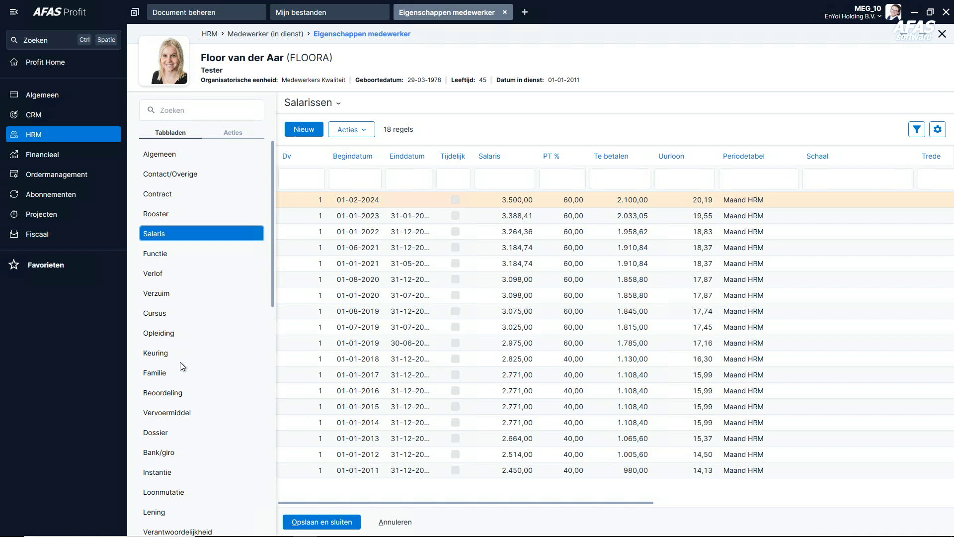
Step: Start a new dossier item of type Uitgaande post in the employee's dossier with the subject "Salarisverhoging"
click(180, 436)
click(304, 130)
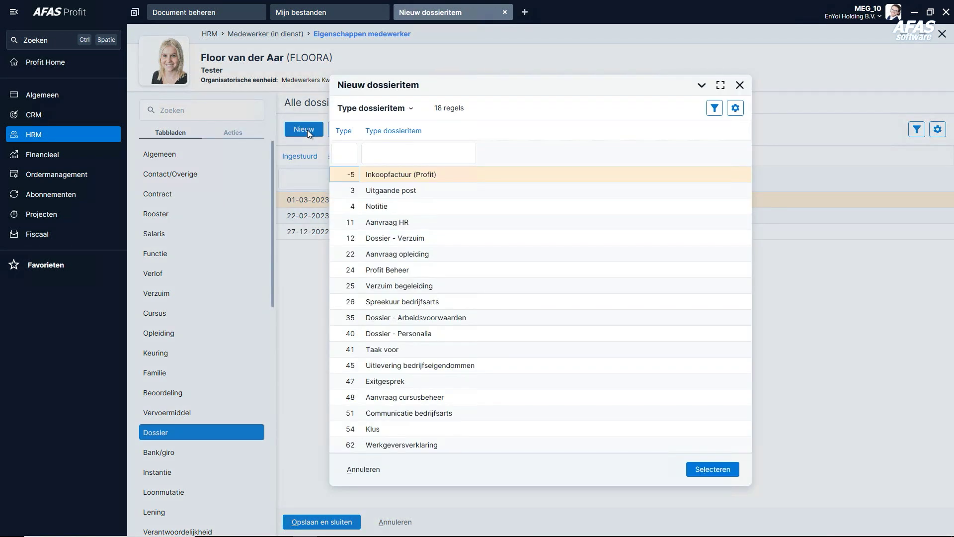
double_click(435, 190)
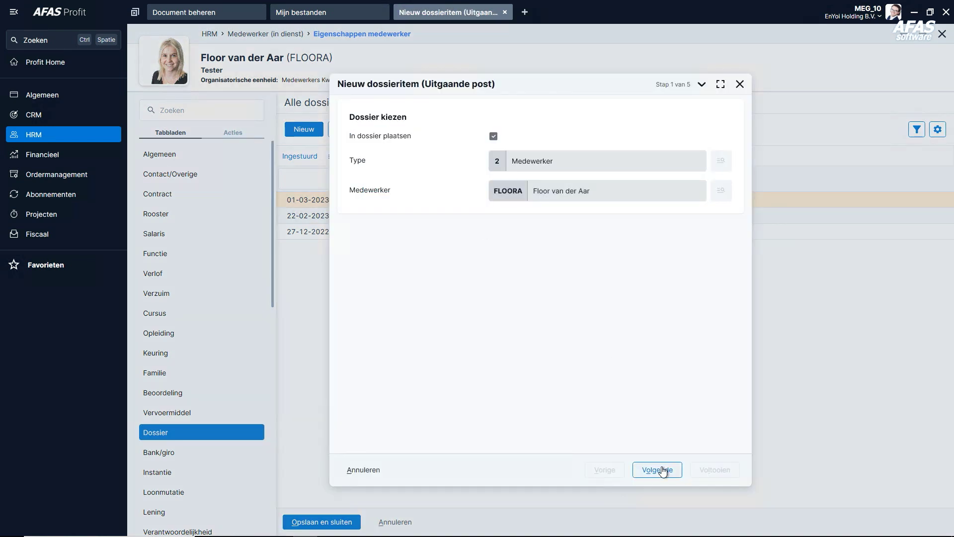
click(657, 469)
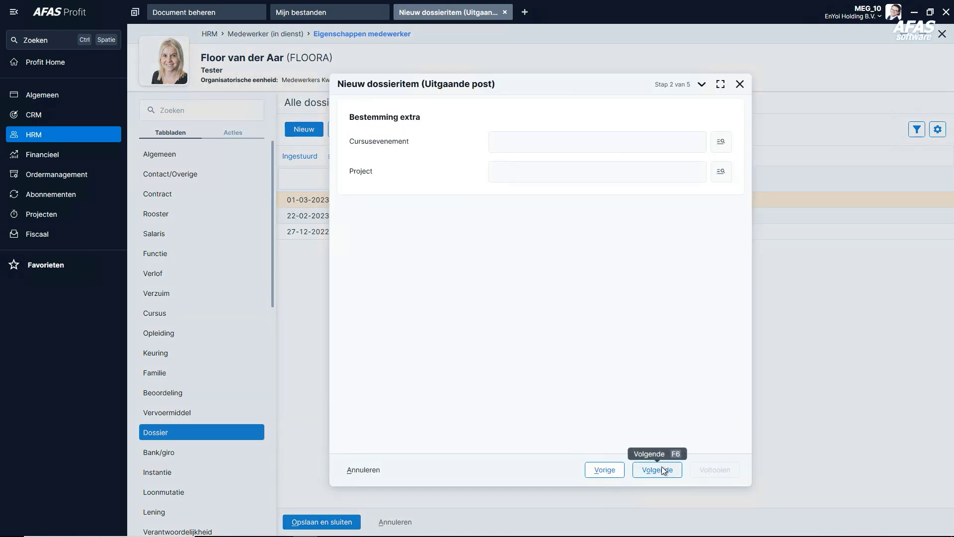
click(661, 470)
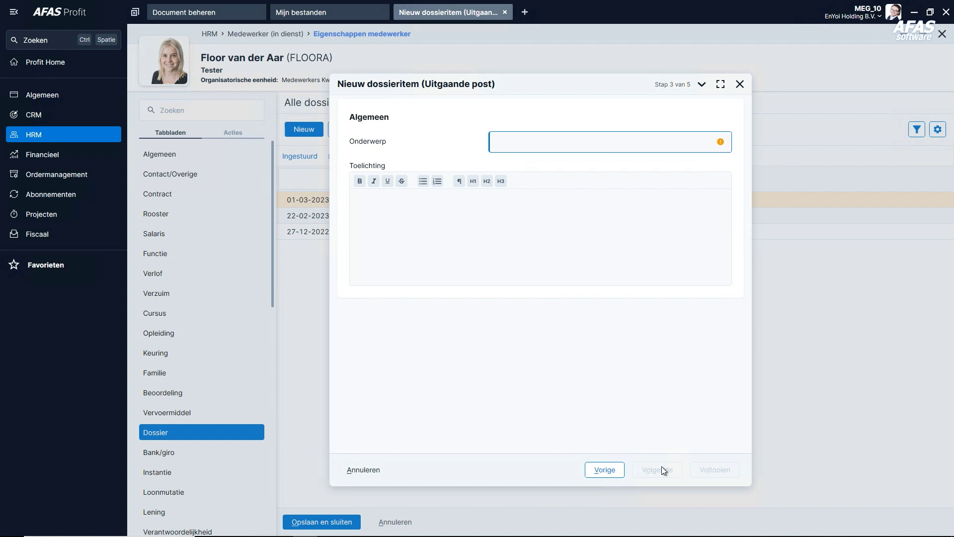
text(Salarisverhoging)
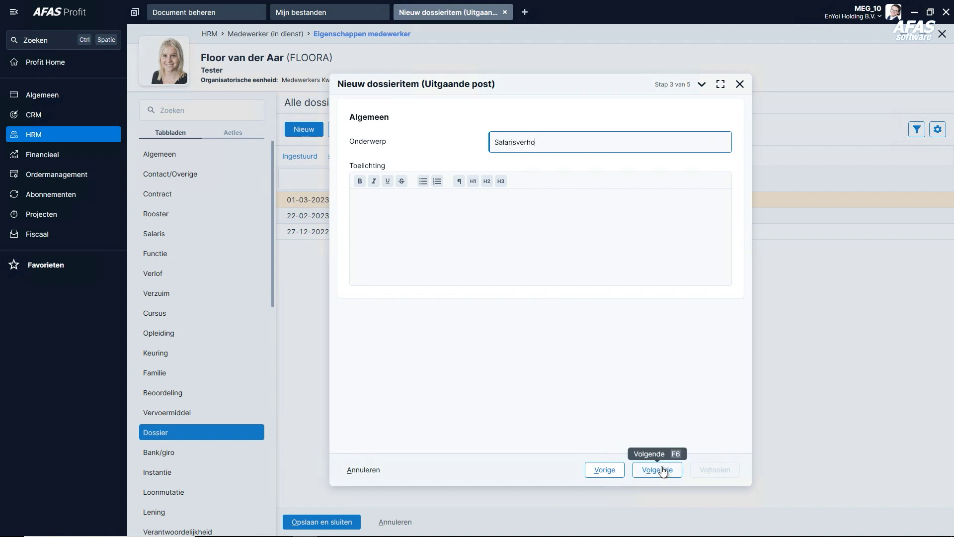
click(662, 469)
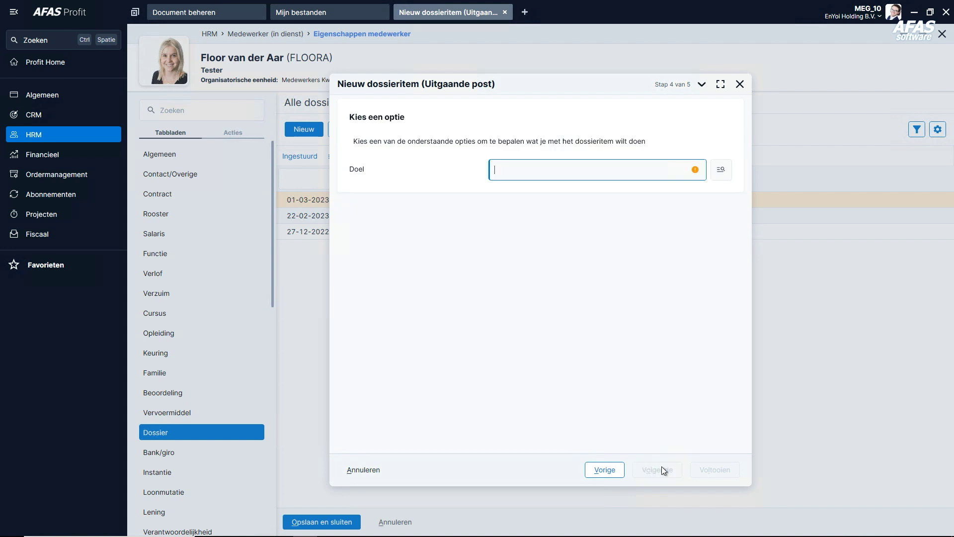
Step: Set the purpose to Document e-mailen en vastleggen in dossier and choose [Dossier medewerker] Salarisverhoging as the attached document
click(721, 170)
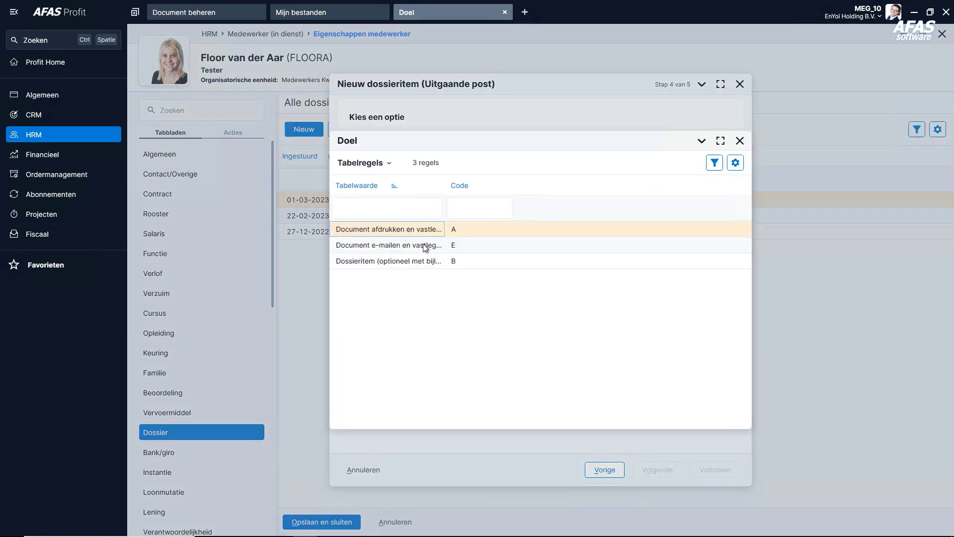
click(407, 248)
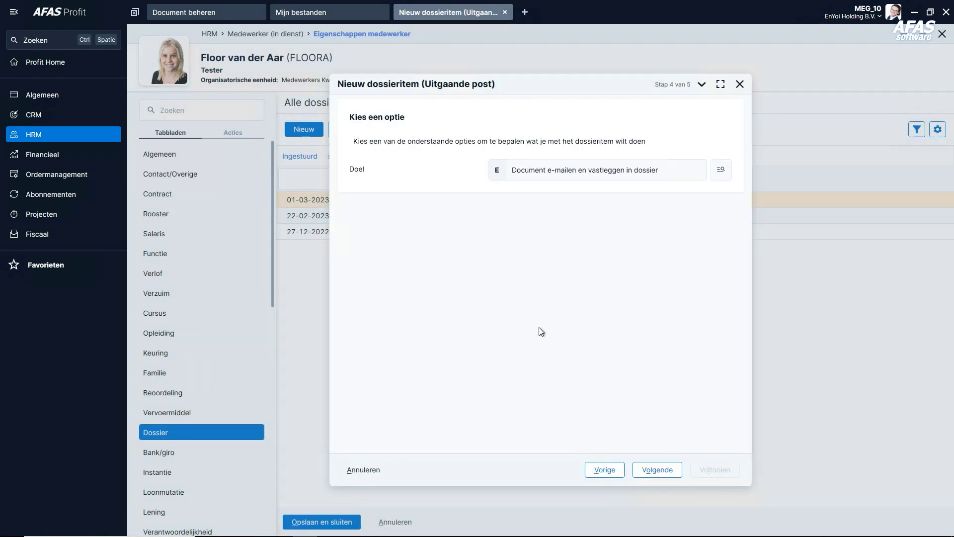
click(675, 473)
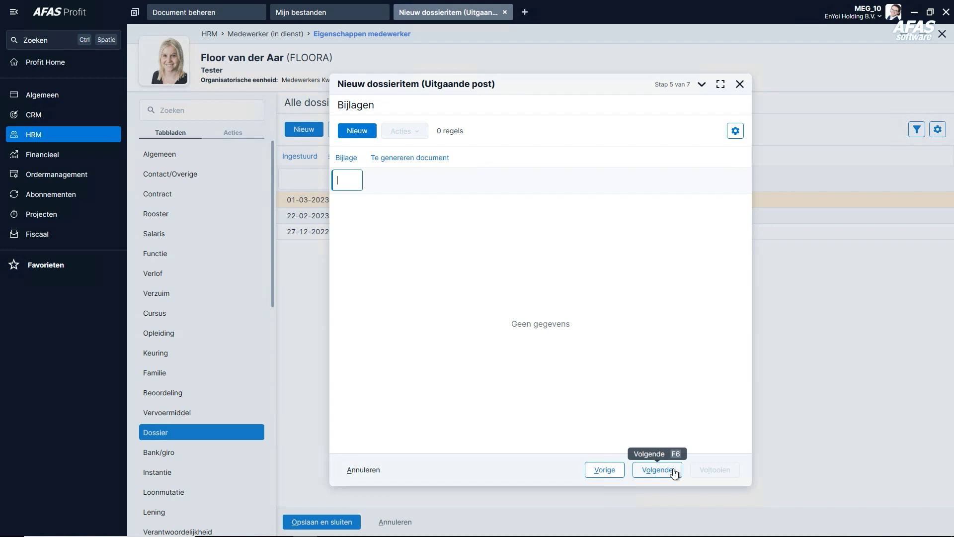
click(675, 473)
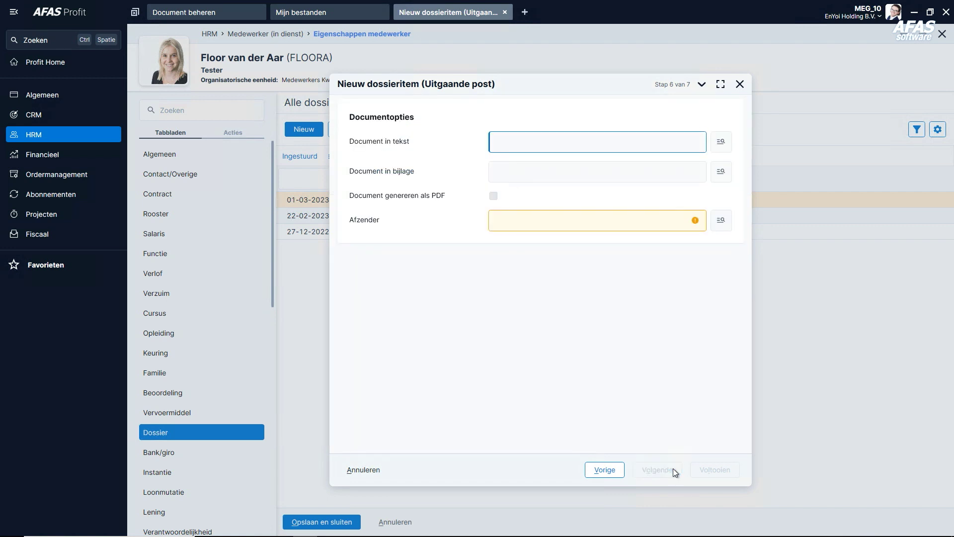
click(719, 177)
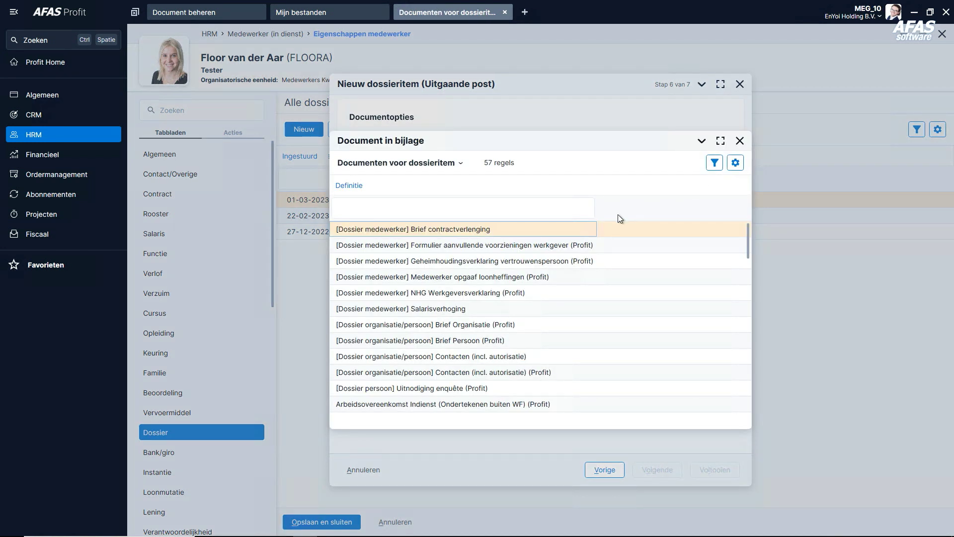
double_click(470, 308)
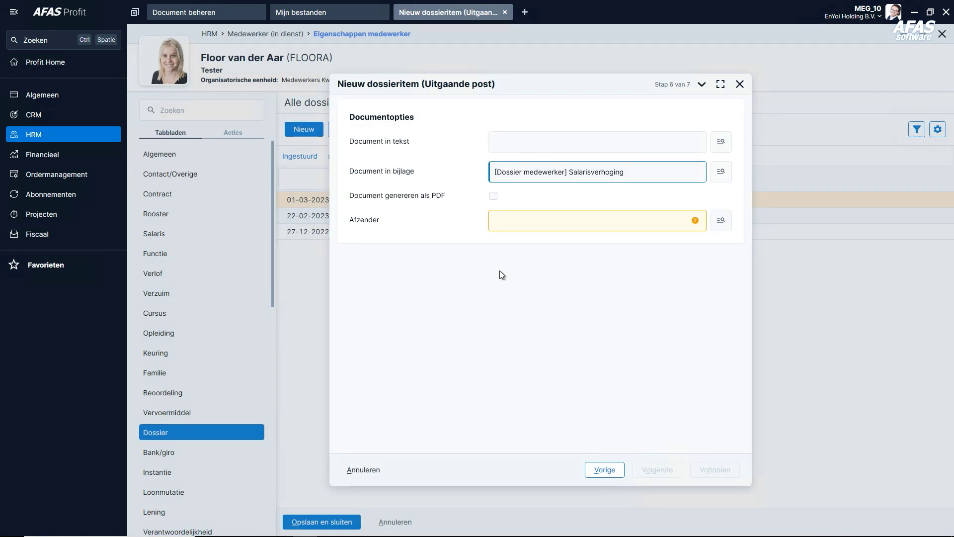
Step: Filter the sender list by employee code on the sender's first name, choose the last match, and continue to the e-mail options
click(727, 224)
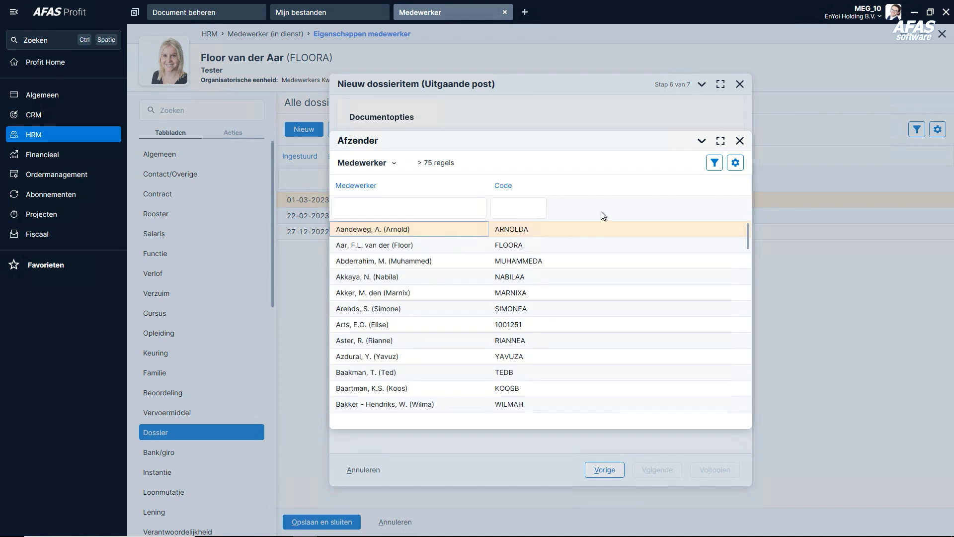
click(526, 209)
text(kees)
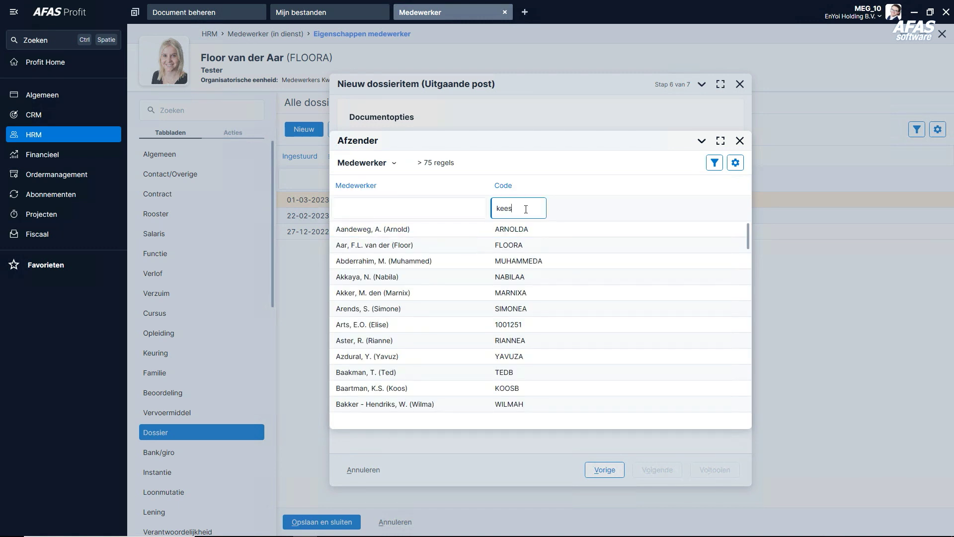
key(Return)
key(Down)
key(Down)
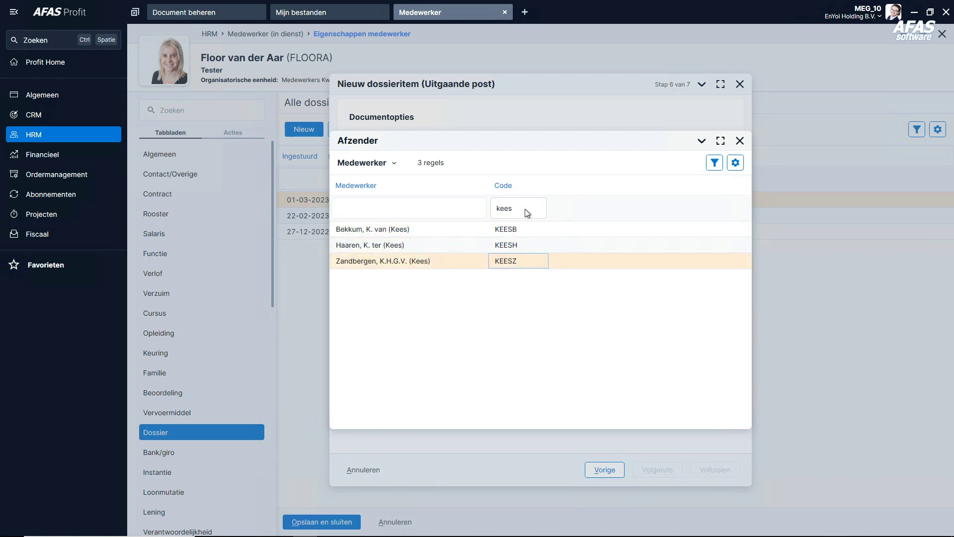
key(Return)
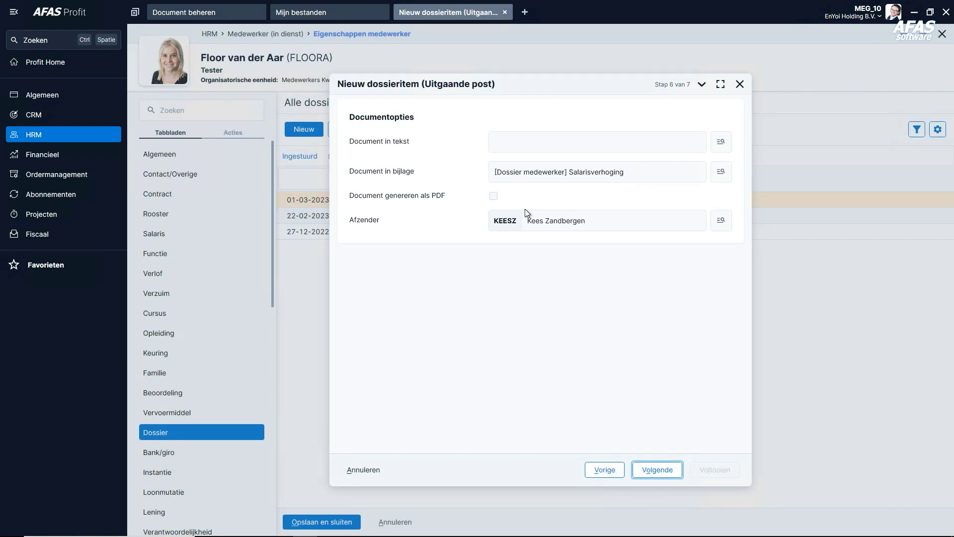
click(662, 471)
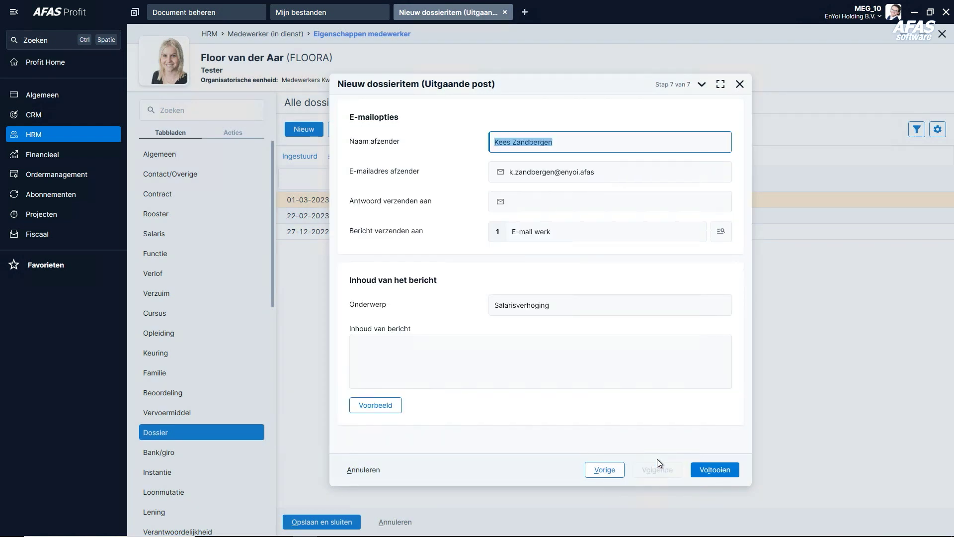
Step: Complete the outgoing mail dossier item and close the employee's properties
click(589, 368)
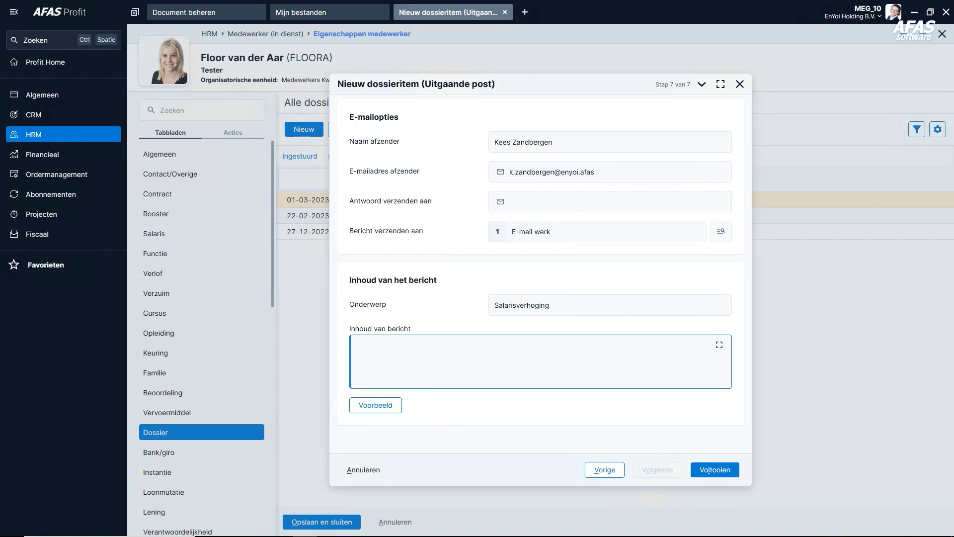
click(715, 470)
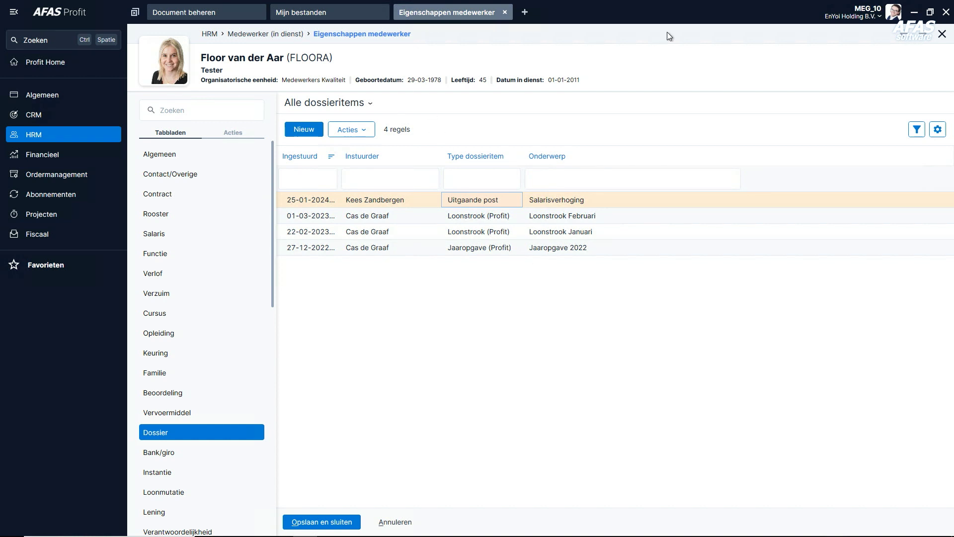
click(943, 34)
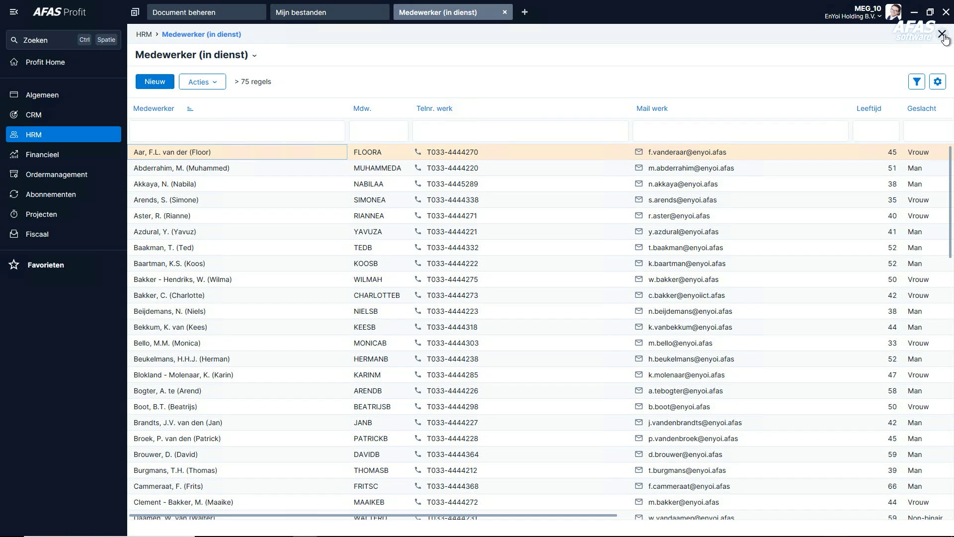
Step: Filter the employees in service on Functie "controll" and select all matching employees
click(628, 516)
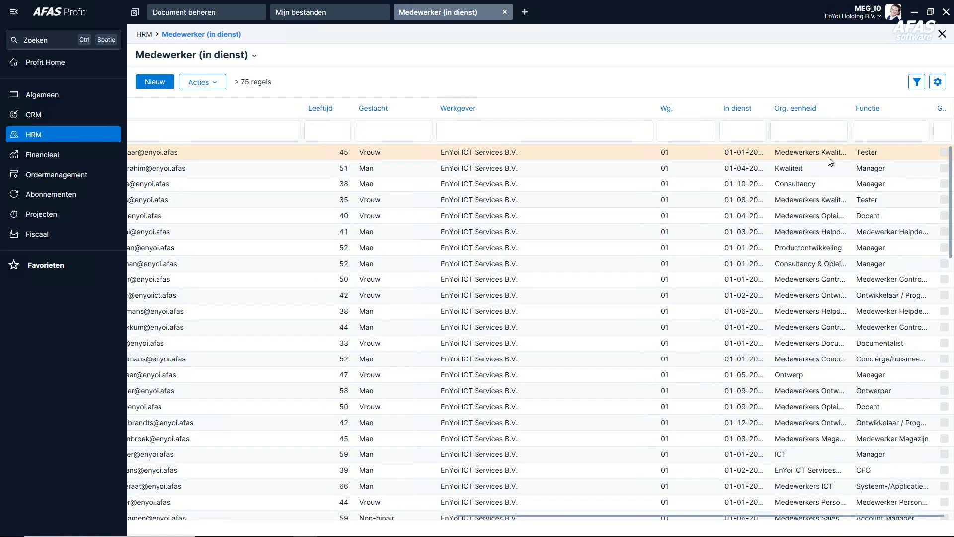
click(865, 130)
text(controll)
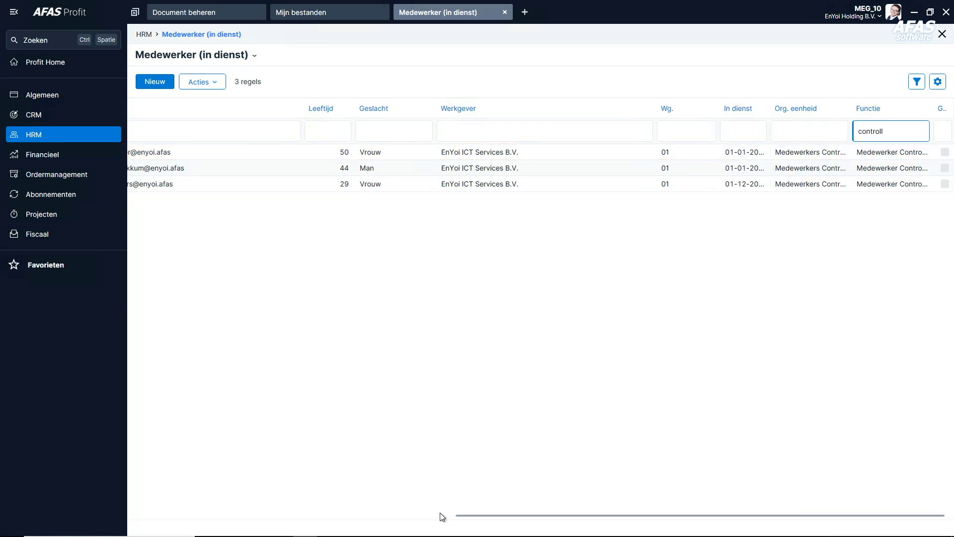
click(442, 516)
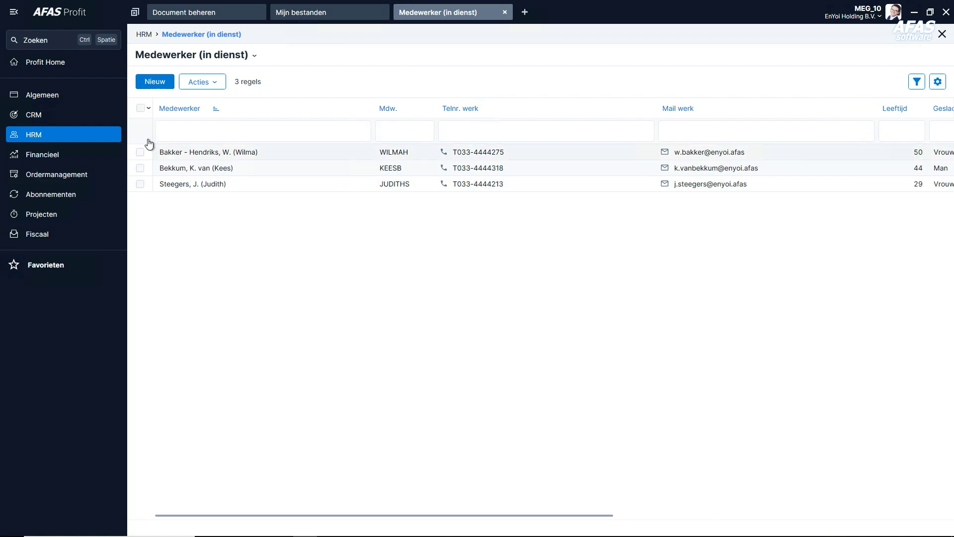
click(141, 110)
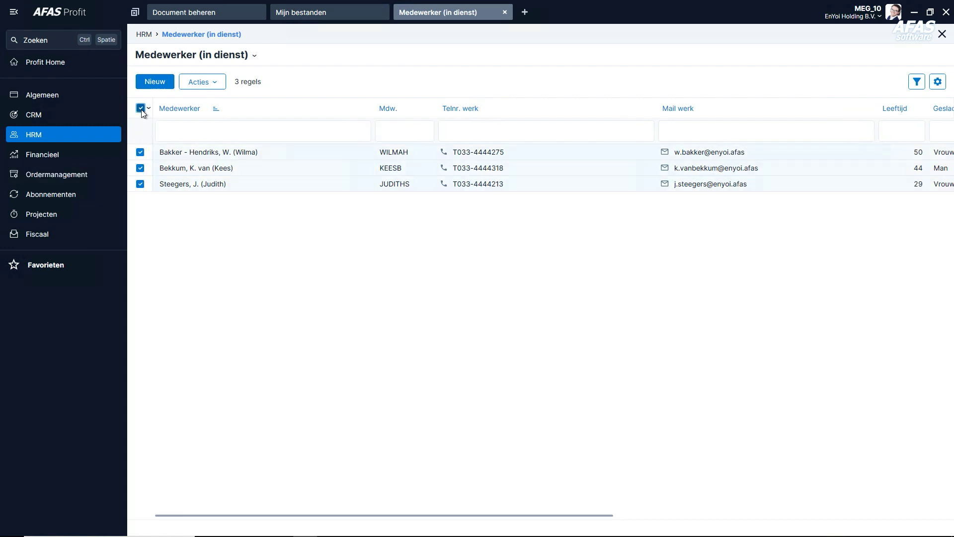
Step: Start a joint dossier item of type Uitgaande post for the selected employees and proceed to its general details
click(222, 83)
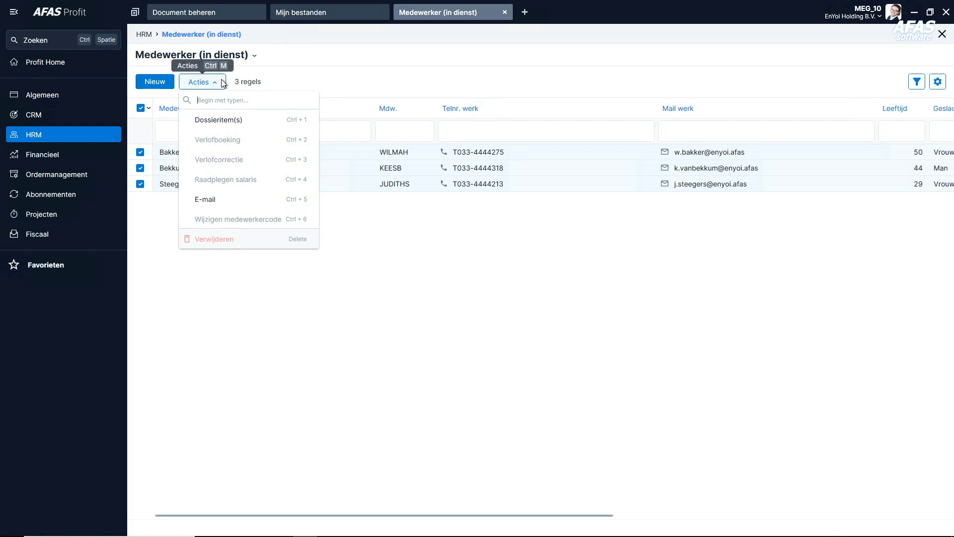
click(225, 122)
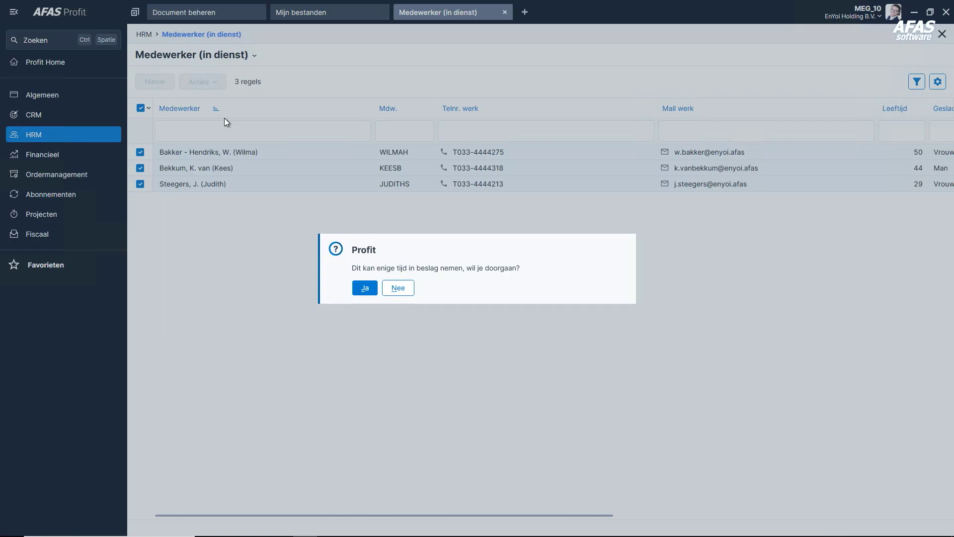
click(360, 293)
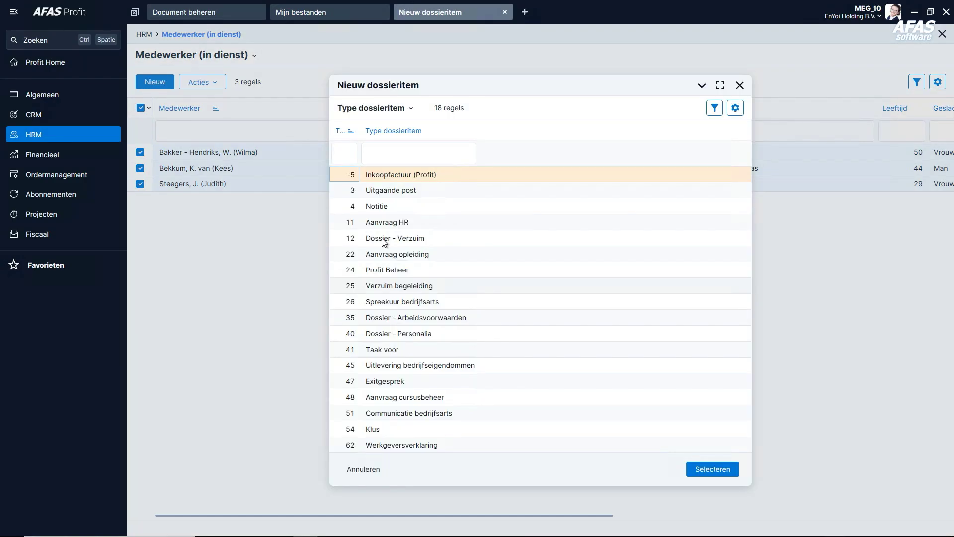
double_click(410, 191)
click(673, 470)
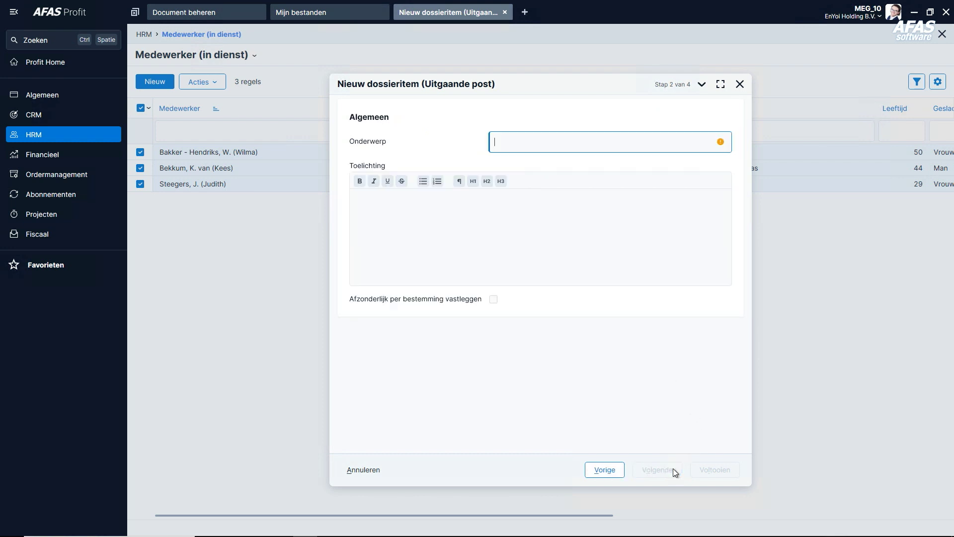
Step: Set the subject to "Salarisverhoging" and the explanation to "Gefeliciteerd met je salarisverhoging. Open snel de bijlage!"
text(Salarisverhoging)
key(Tab)
text(Gefeliciteerd met je salarisverhoging. Open snel de bijlage!)
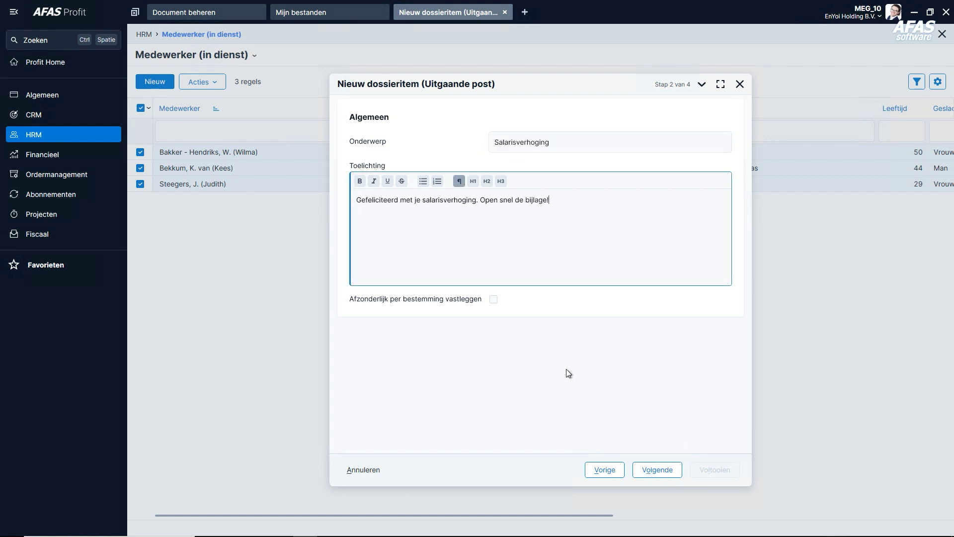
Step: Record the dossier item separately per destination and set its purpose to E, "Document e-mailen en vastleggen in dossier"
click(494, 302)
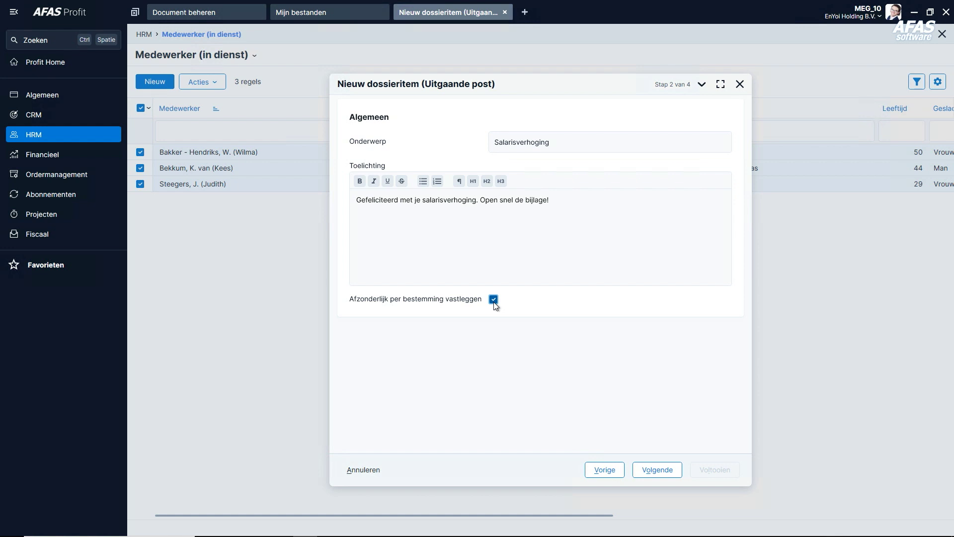
click(668, 471)
text(e)
click(660, 470)
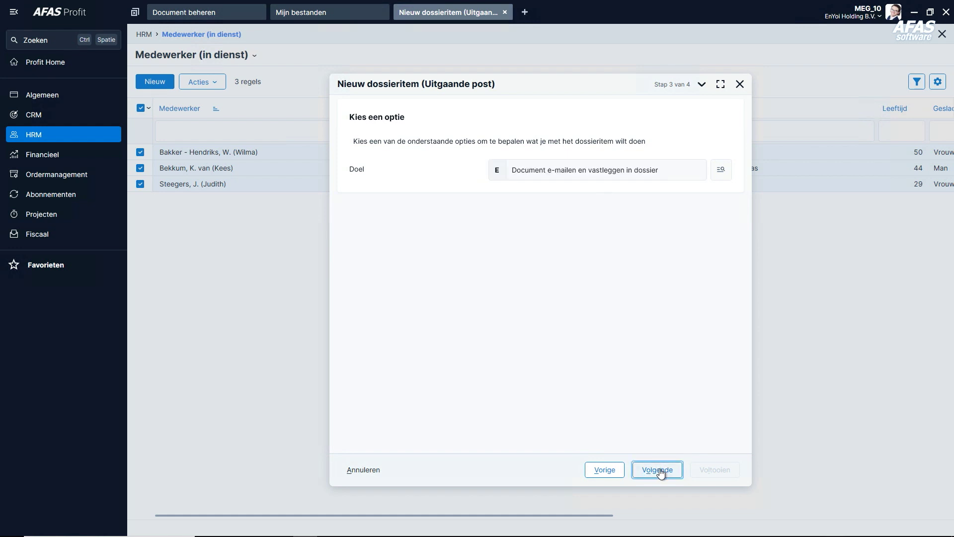
click(658, 470)
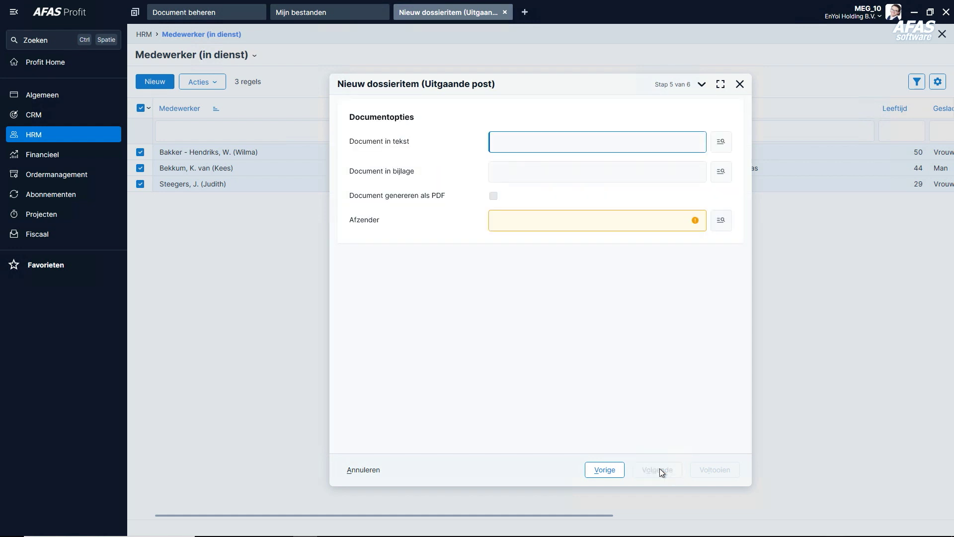
Step: Attach the document "[Dossier medewerker] Salarisverhoging" with the sender's user code filled in, and complete the joint dossier item with the default e-mail options
click(721, 171)
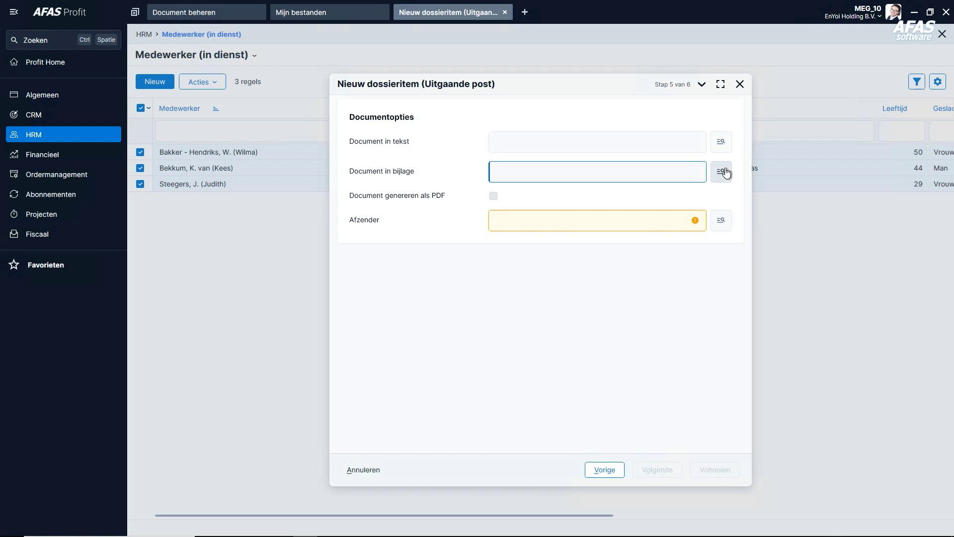
double_click(478, 313)
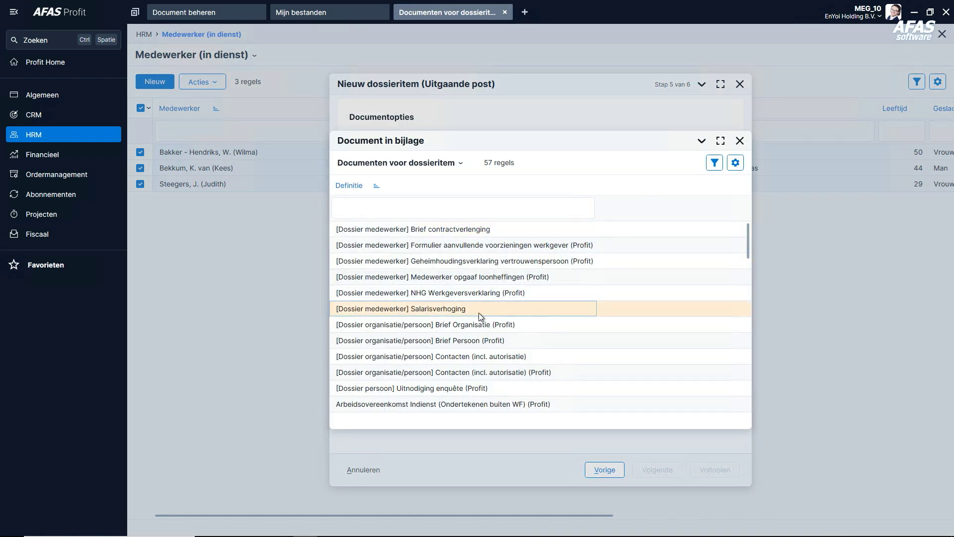
click(689, 223)
text(keesz)
key(Tab)
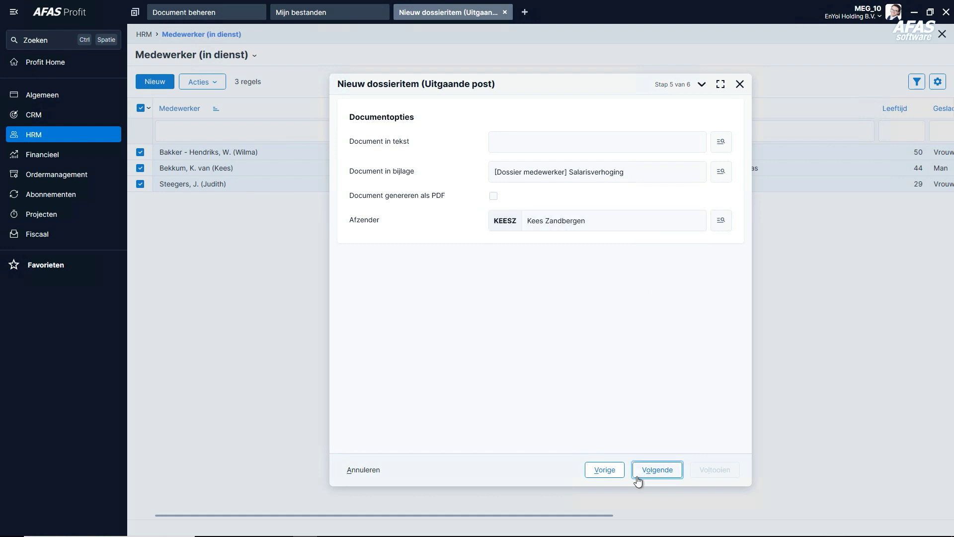
click(664, 470)
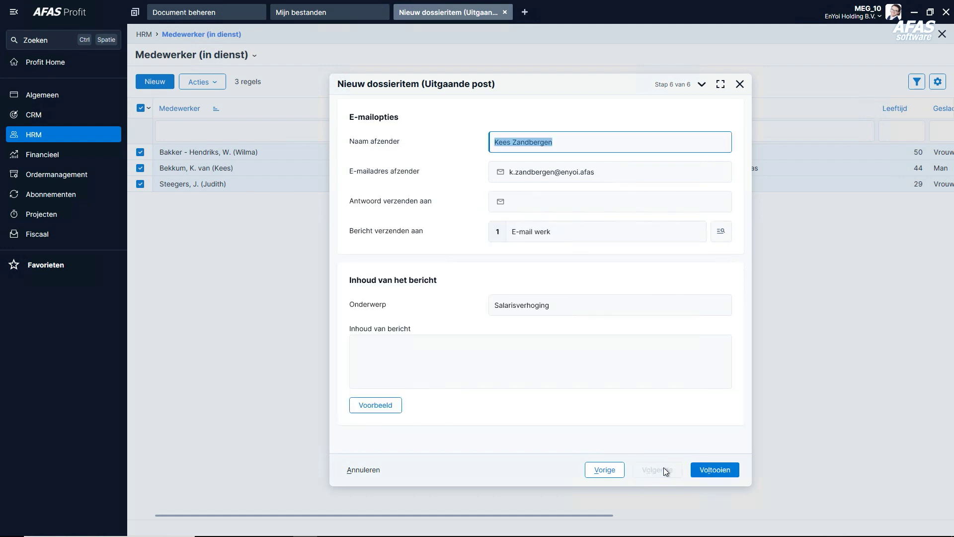
click(720, 474)
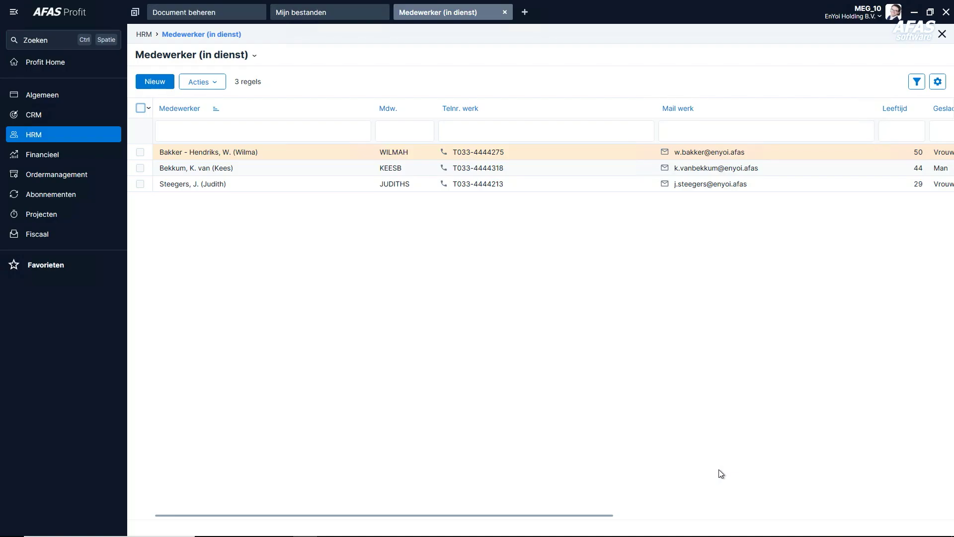
Step: Open the dossier of the second employee in the filtered list to check the recorded dossier items
double_click(250, 172)
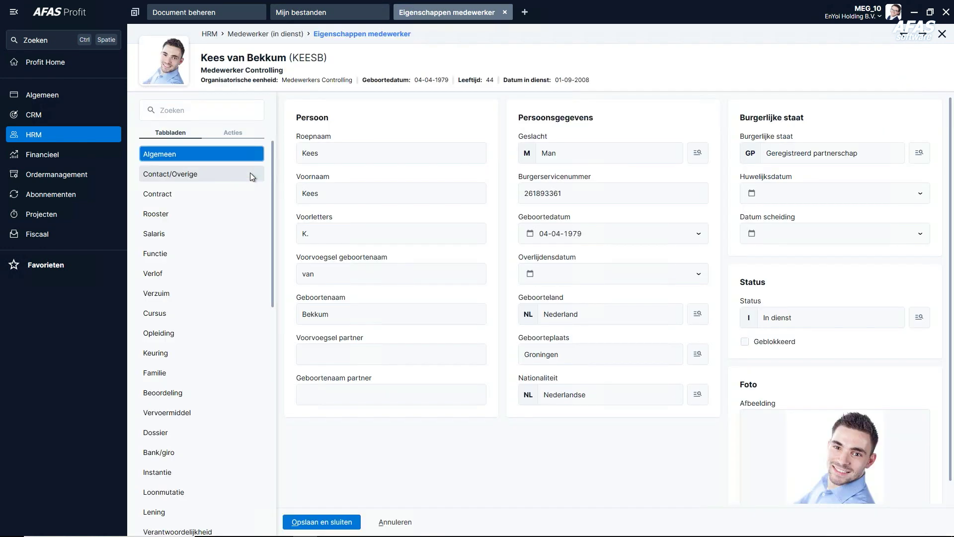
click(182, 432)
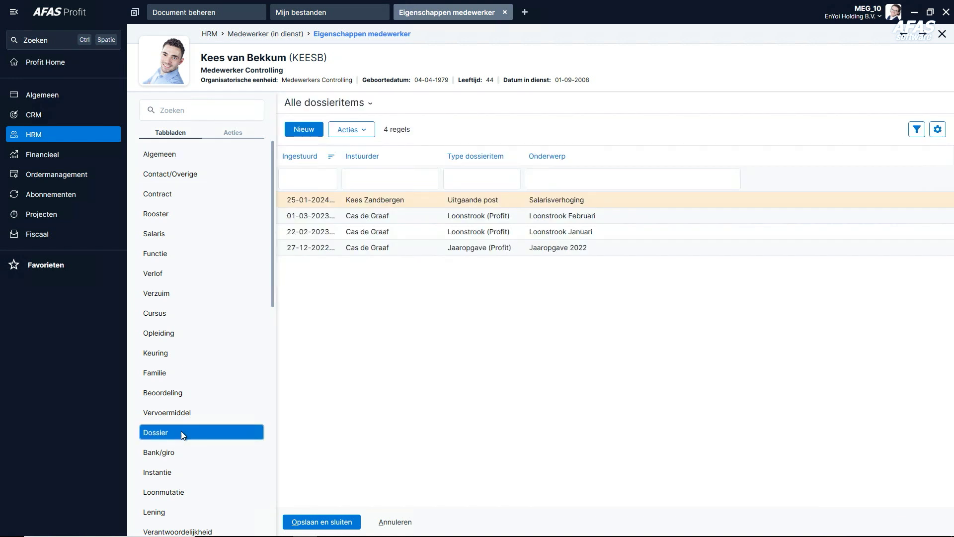